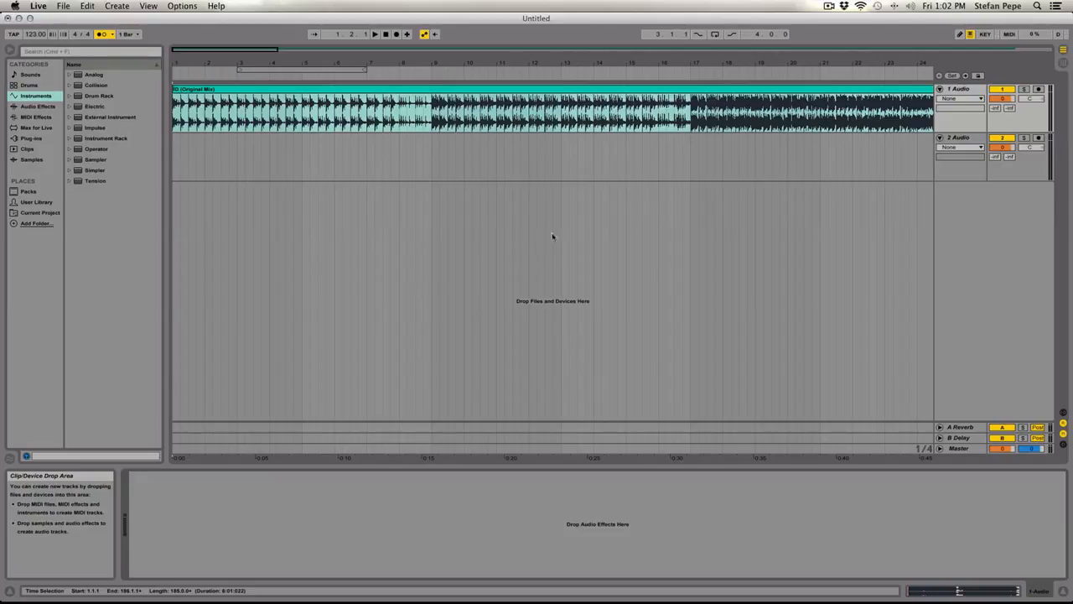
# Turn off Auto-Warp Long Samples in the Record/Warp/Launch preferences and close the preferences
pyautogui.click(38, 7)
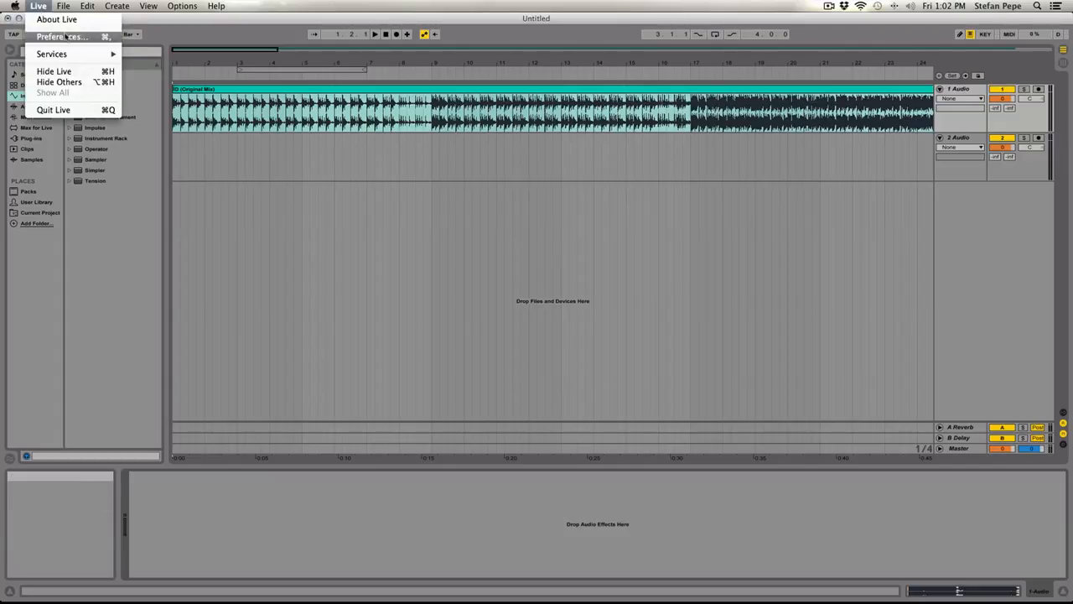
pyautogui.click(62, 37)
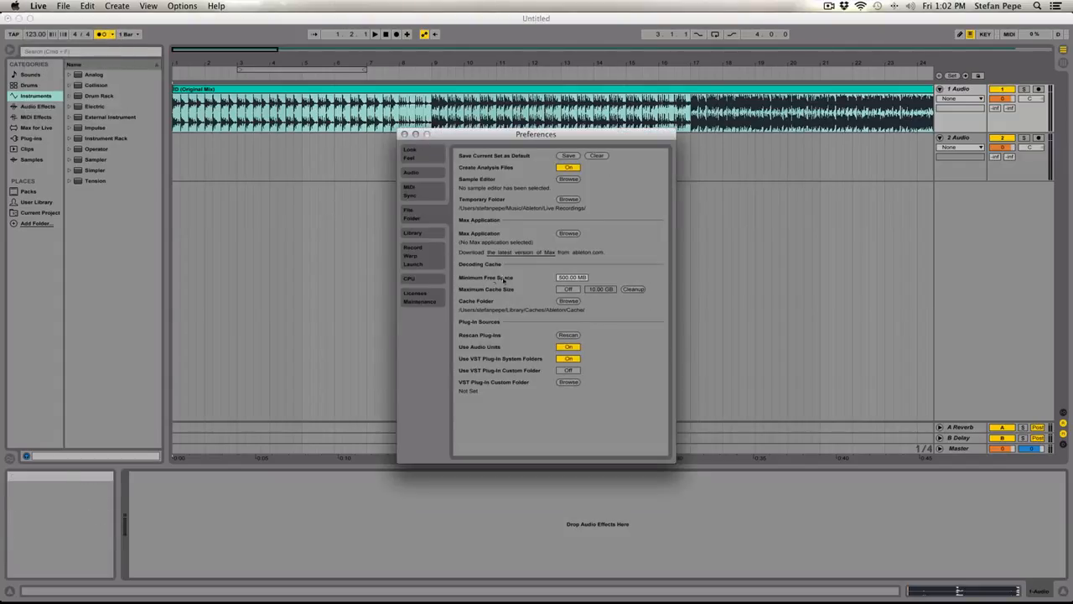
pyautogui.click(421, 262)
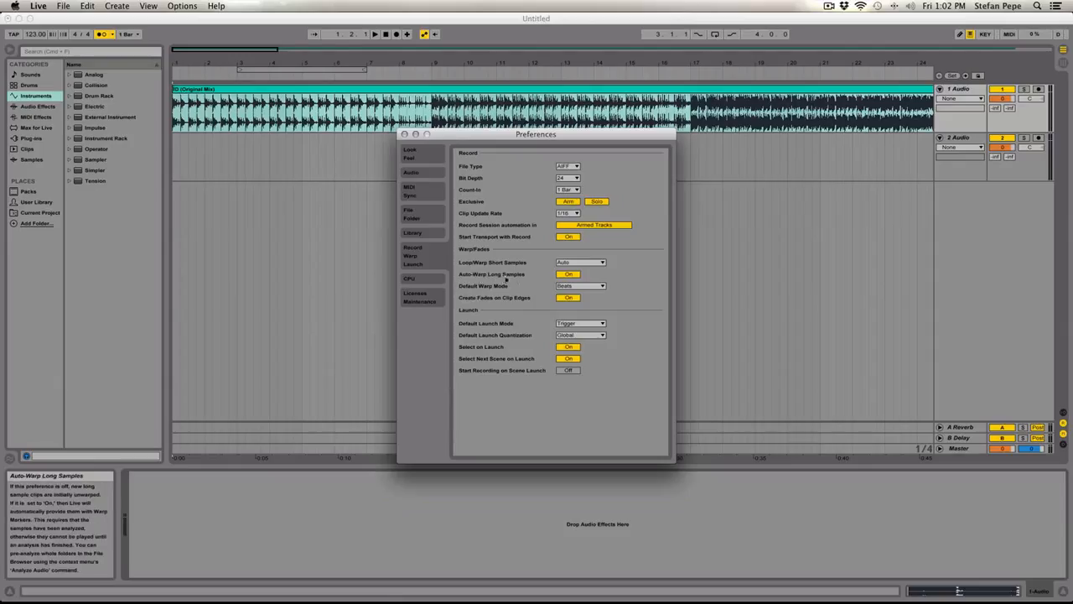
pyautogui.click(575, 274)
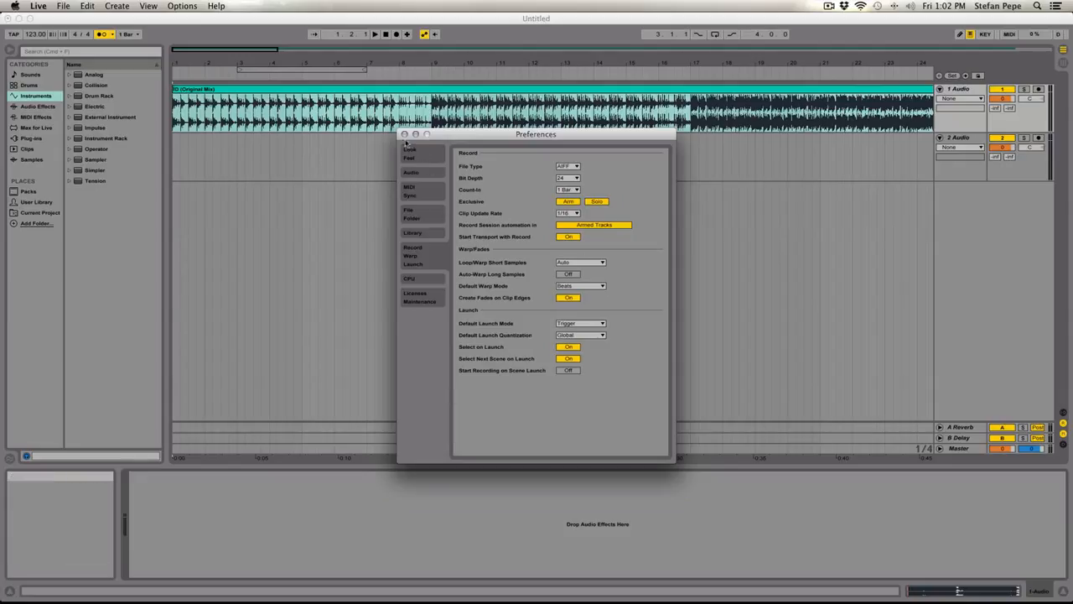
pyautogui.click(404, 134)
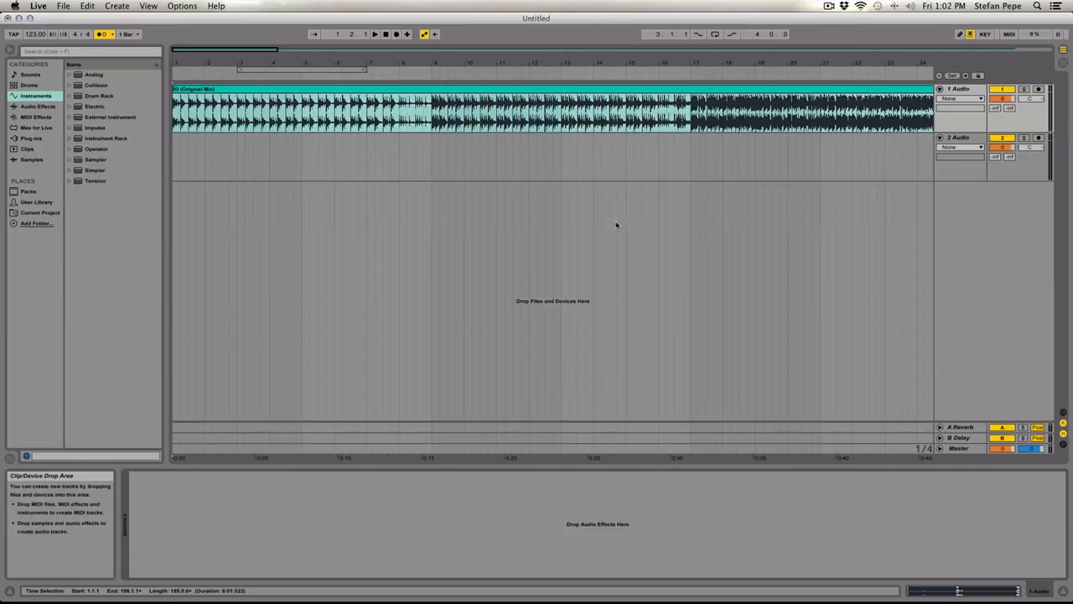
# Show the audio clip's sample waveform and select its start marker at the exact onset of the first kick
pyautogui.click(998, 592)
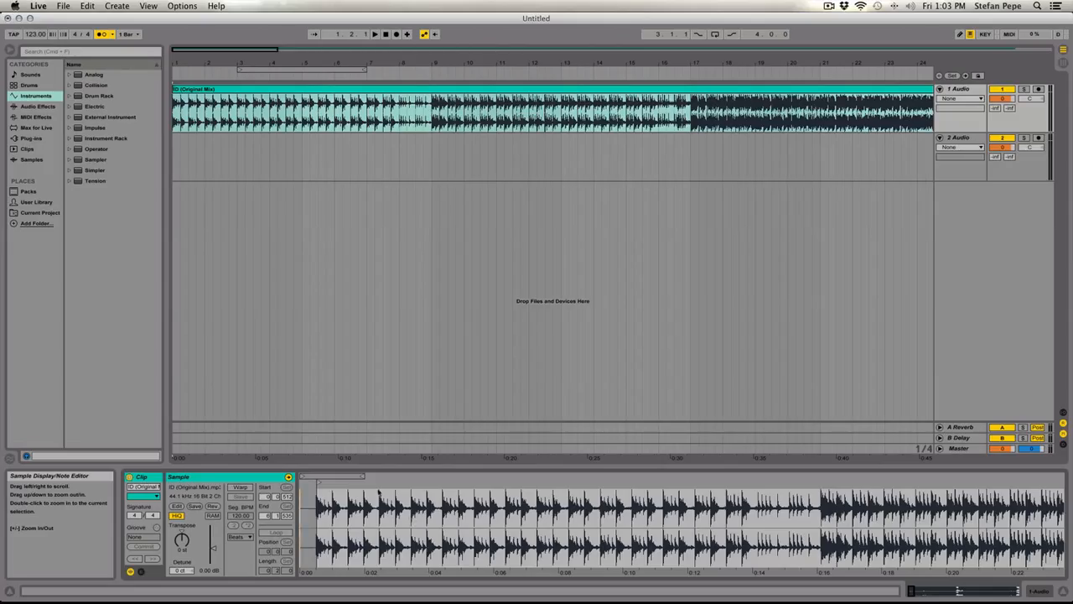
pyautogui.moveTo(379, 484); pyautogui.dragTo(368, 533)
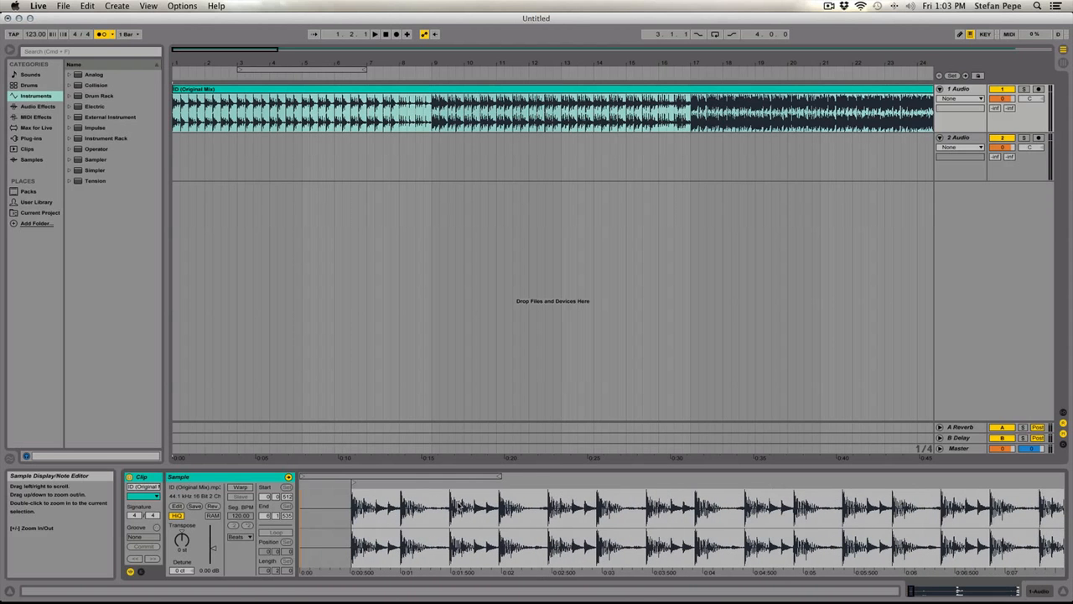
pyautogui.moveTo(385, 484); pyautogui.dragTo(385, 510)
pyautogui.moveTo(448, 497); pyautogui.dragTo(491, 511)
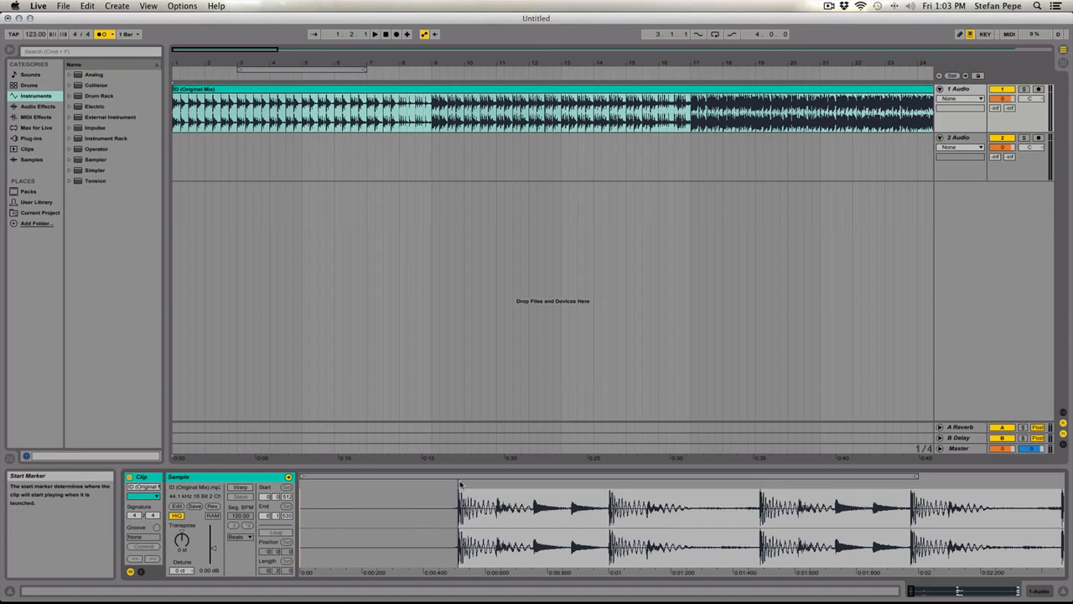
pyautogui.moveTo(497, 488); pyautogui.dragTo(497, 516)
pyautogui.moveTo(364, 494); pyautogui.dragTo(521, 494)
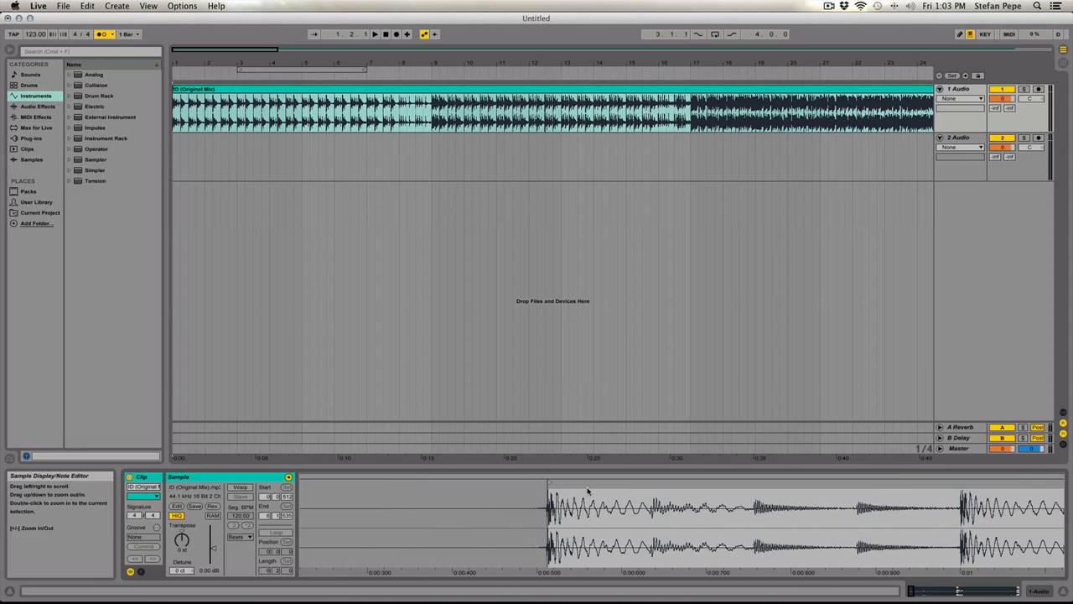
pyautogui.moveTo(588, 491); pyautogui.dragTo(478, 466)
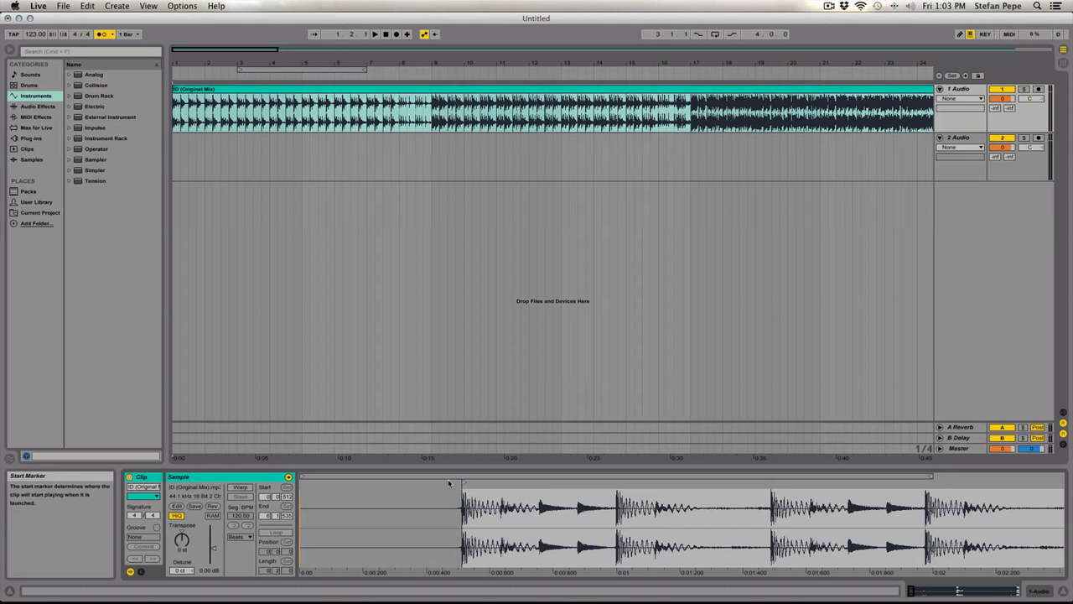
pyautogui.moveTo(472, 483)
pyautogui.mouseDown()
pyautogui.moveTo(459, 500)
pyautogui.moveTo(477, 503)
pyautogui.mouseUp()
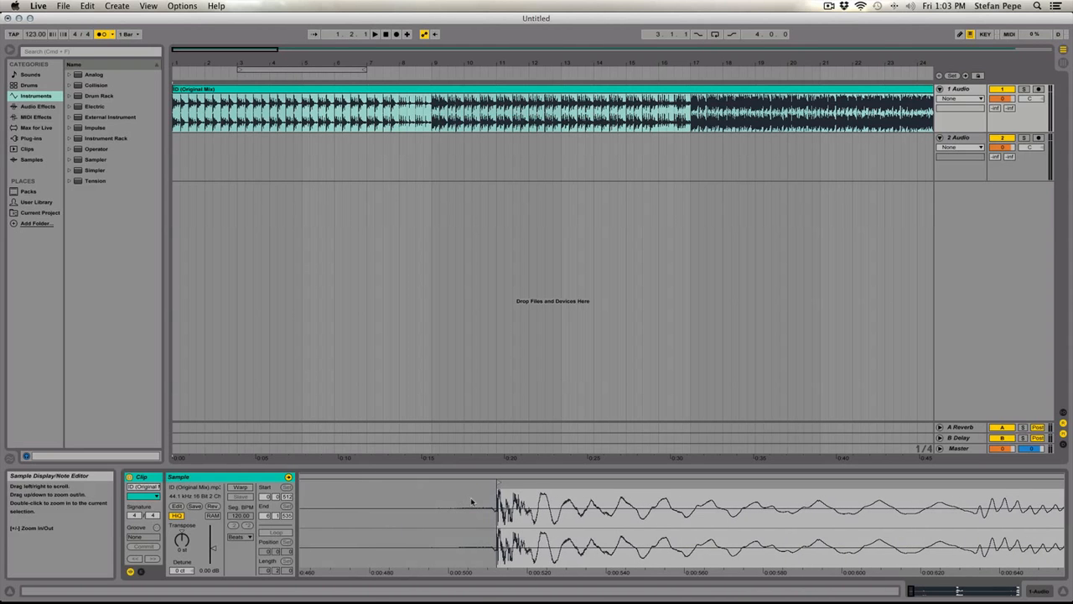
pyautogui.moveTo(504, 486); pyautogui.dragTo(407, 492)
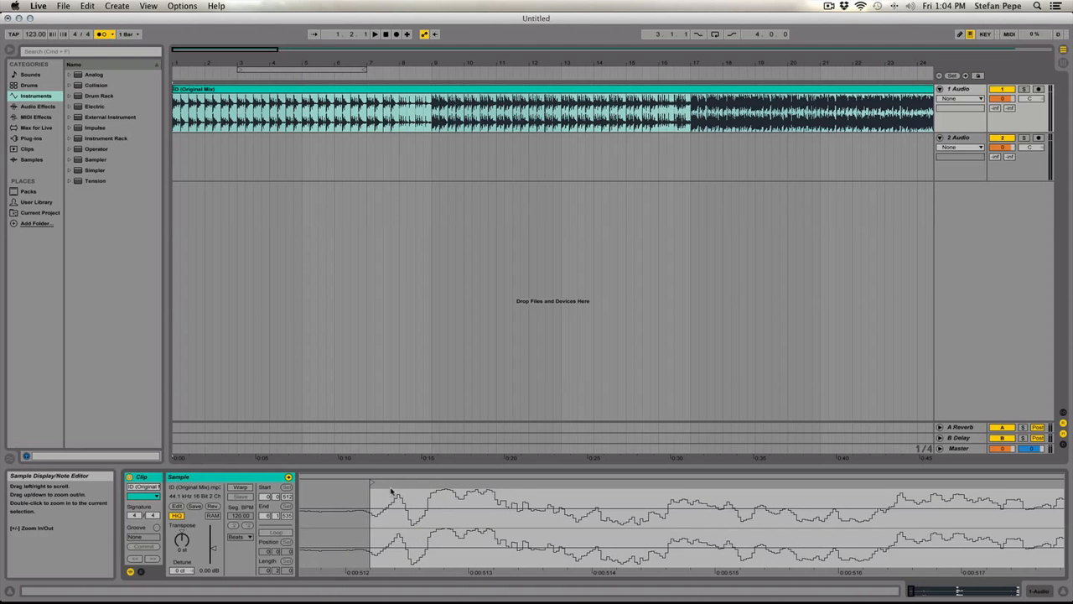
pyautogui.hscroll(-4, 406, 506)
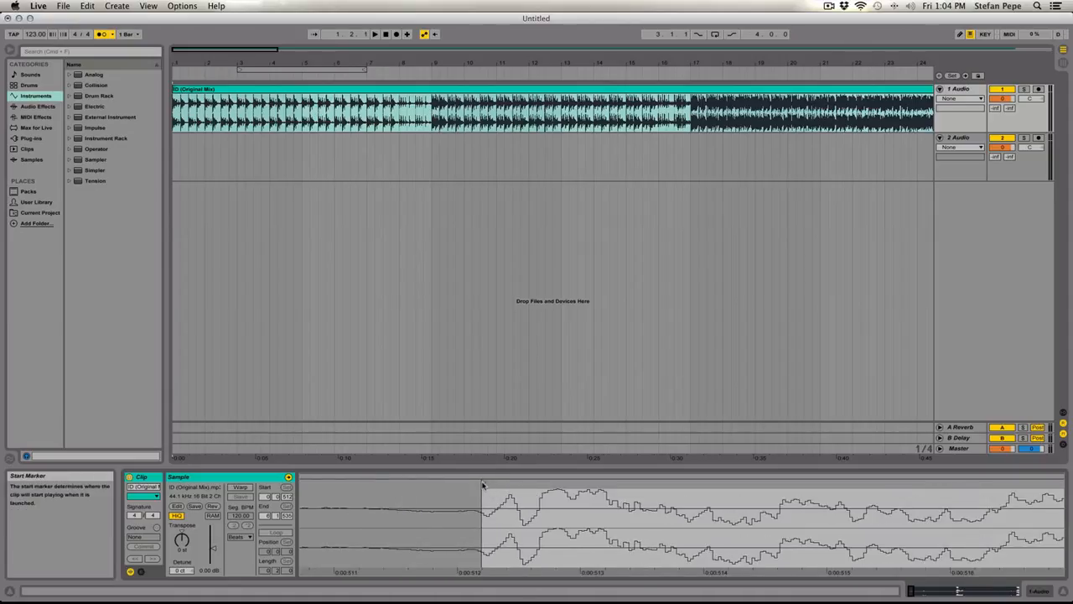
pyautogui.moveTo(482, 483)
pyautogui.mouseDown()
pyautogui.moveTo(447, 484)
pyautogui.moveTo(551, 490)
pyautogui.moveTo(425, 491)
pyautogui.moveTo(484, 494)
pyautogui.mouseUp()
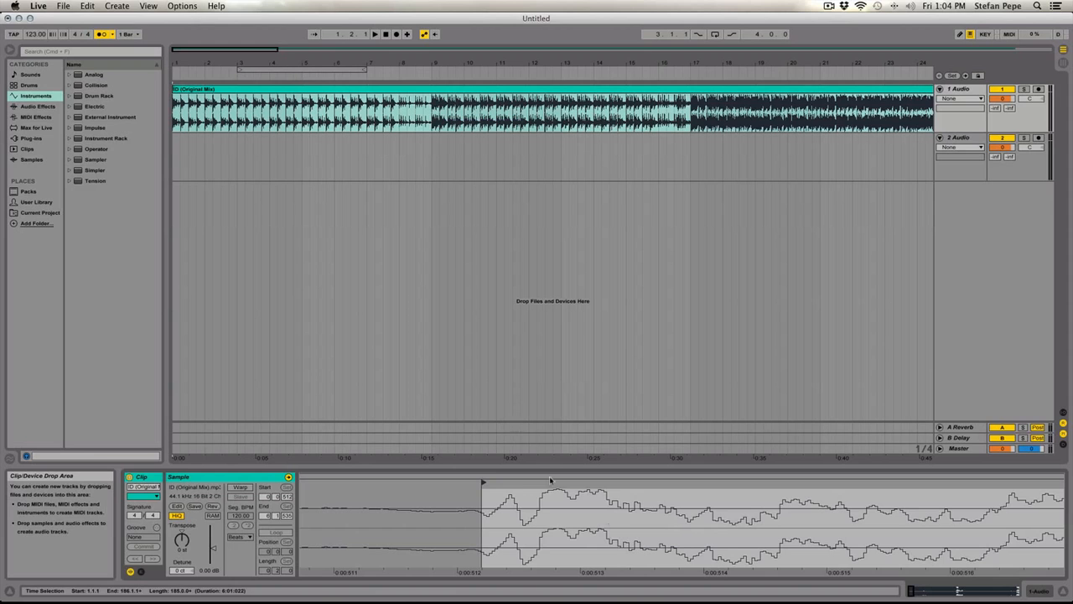
# Set 1.1.1 at the clip's start marker on the first kick and play back the opening bars
pyautogui.rightClick(484, 484)
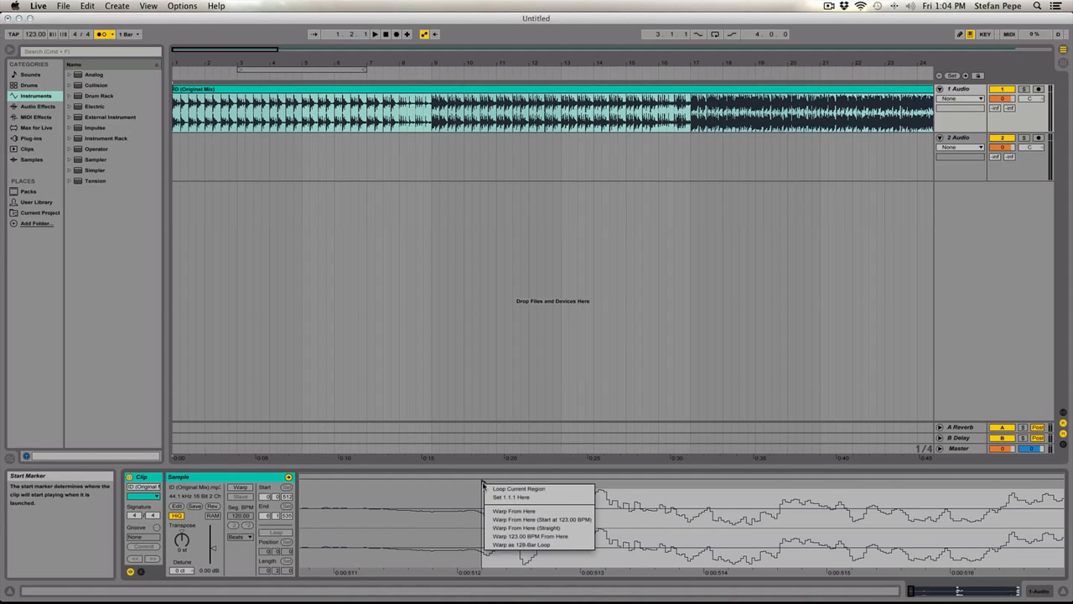
pyautogui.click(534, 498)
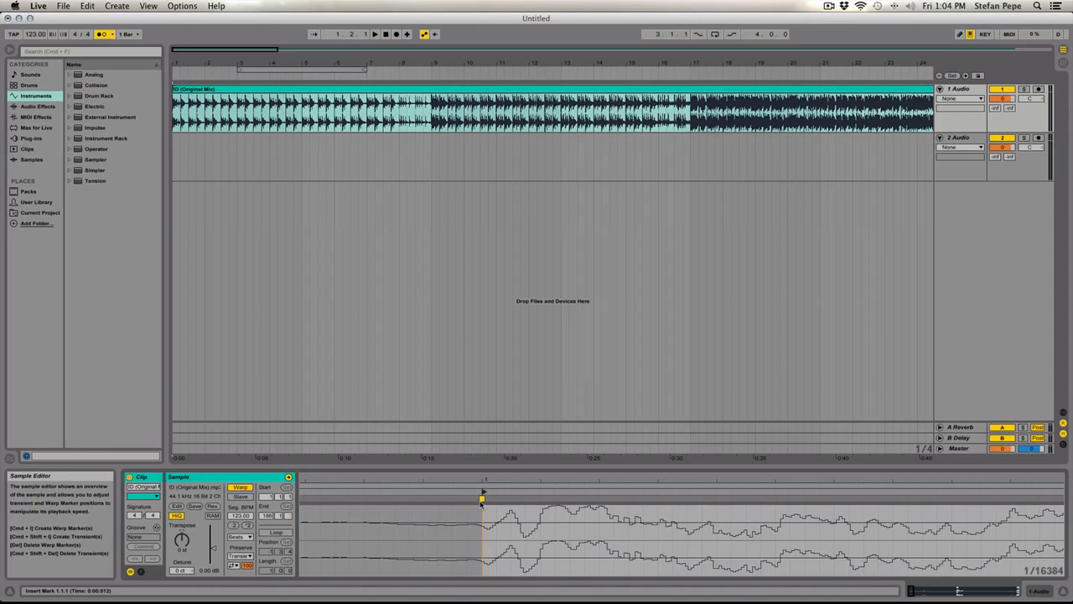
pyautogui.click(483, 560)
pyautogui.press('space')
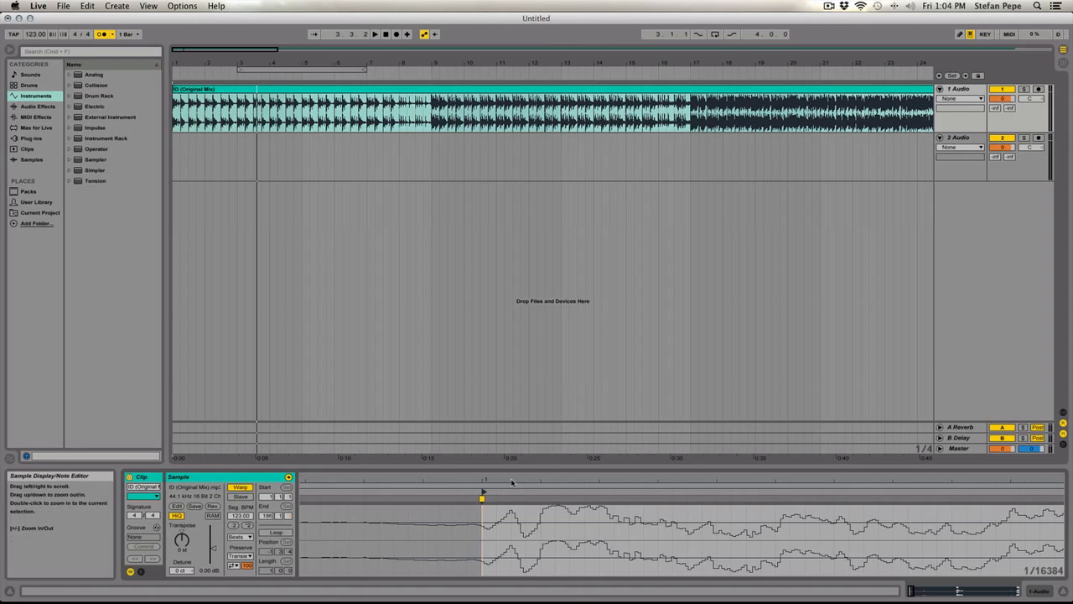
# Warp the clip straight from its start marker using Warp From Here (Straight)
pyautogui.moveTo(512, 482); pyautogui.dragTo(461, 491)
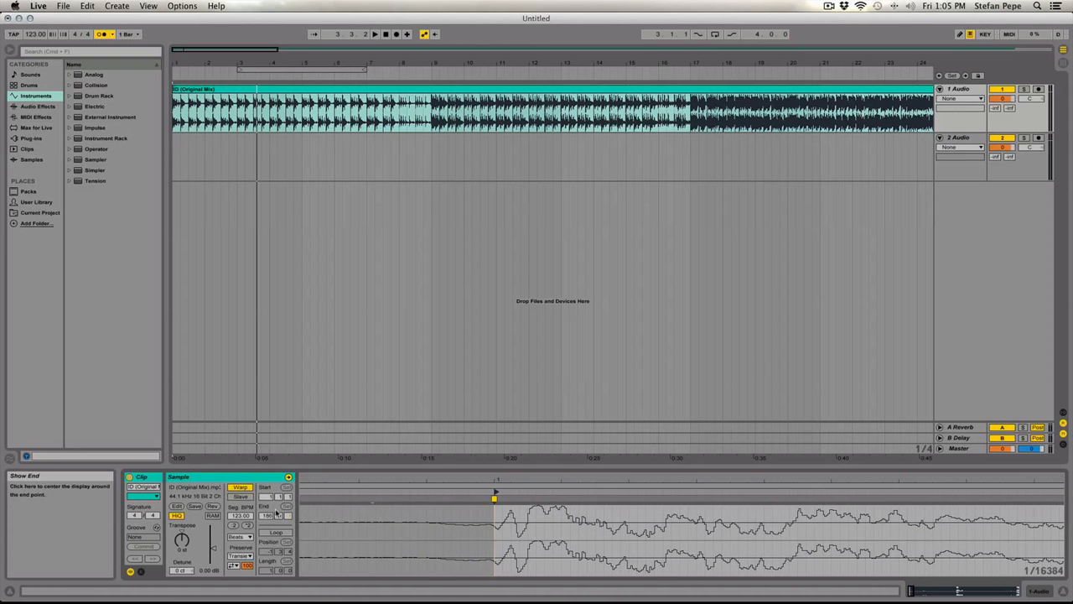
pyautogui.rightClick(495, 495)
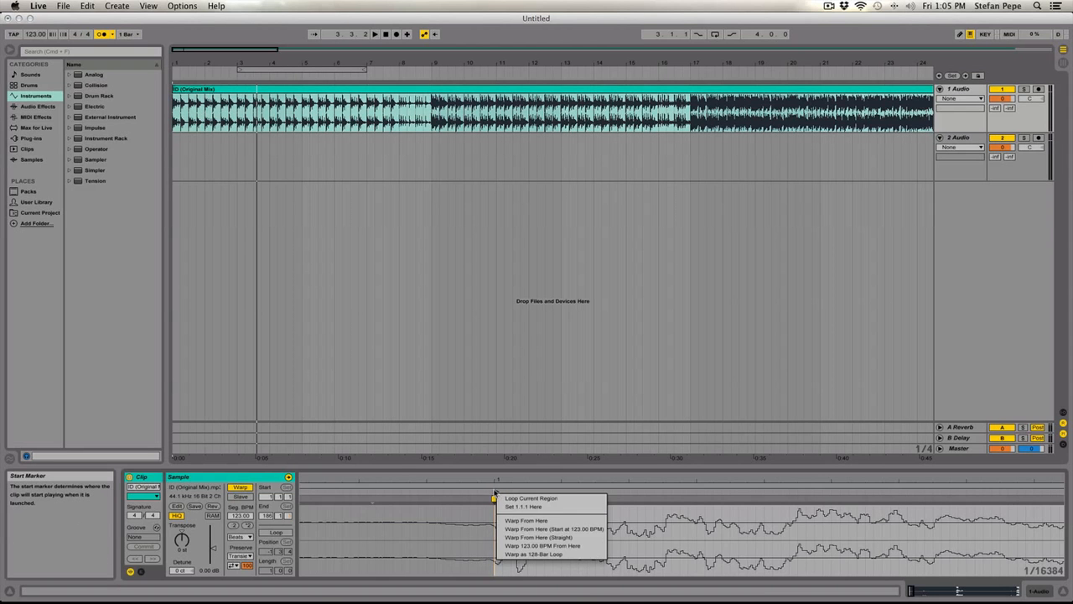
pyautogui.click(576, 538)
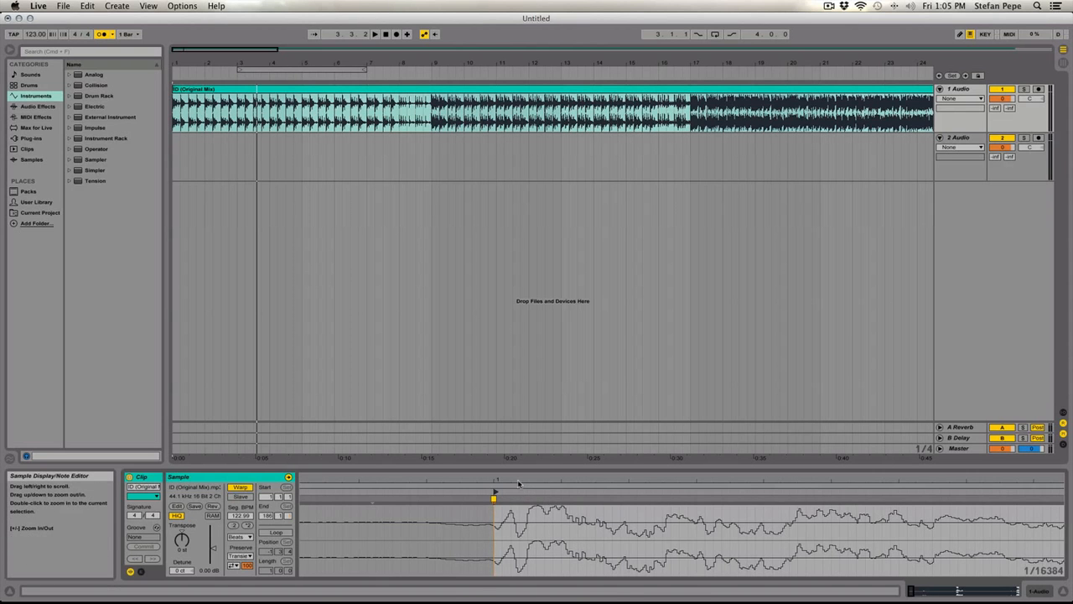
# Check the clip's transients against the beat grid up to bar 33 and set the segment BPM to 123.00
pyautogui.moveTo(518, 483); pyautogui.dragTo(518, 528)
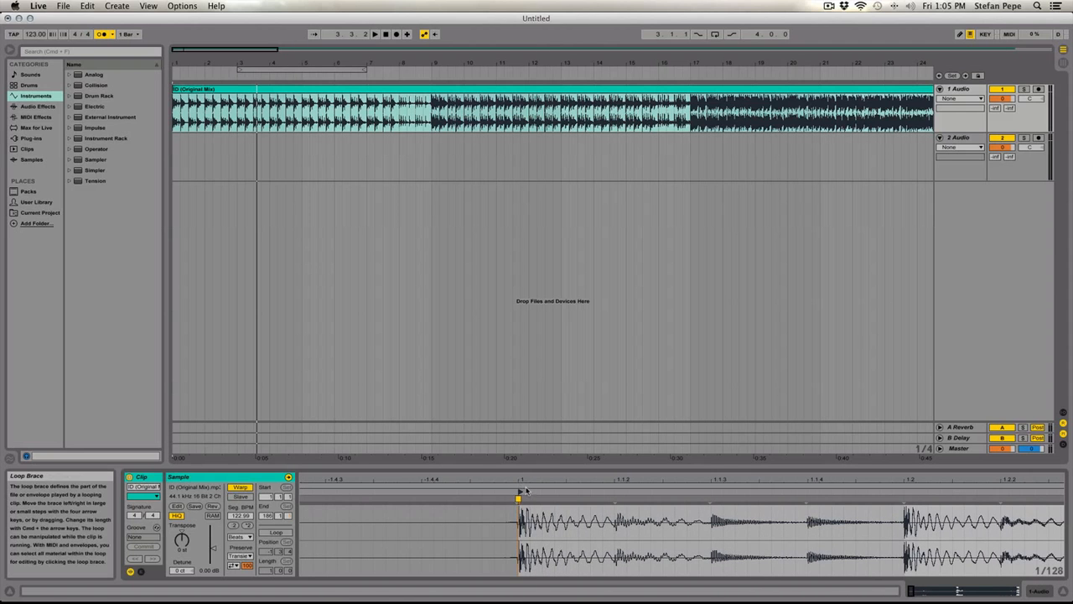
pyautogui.hscroll(5, 569, 513)
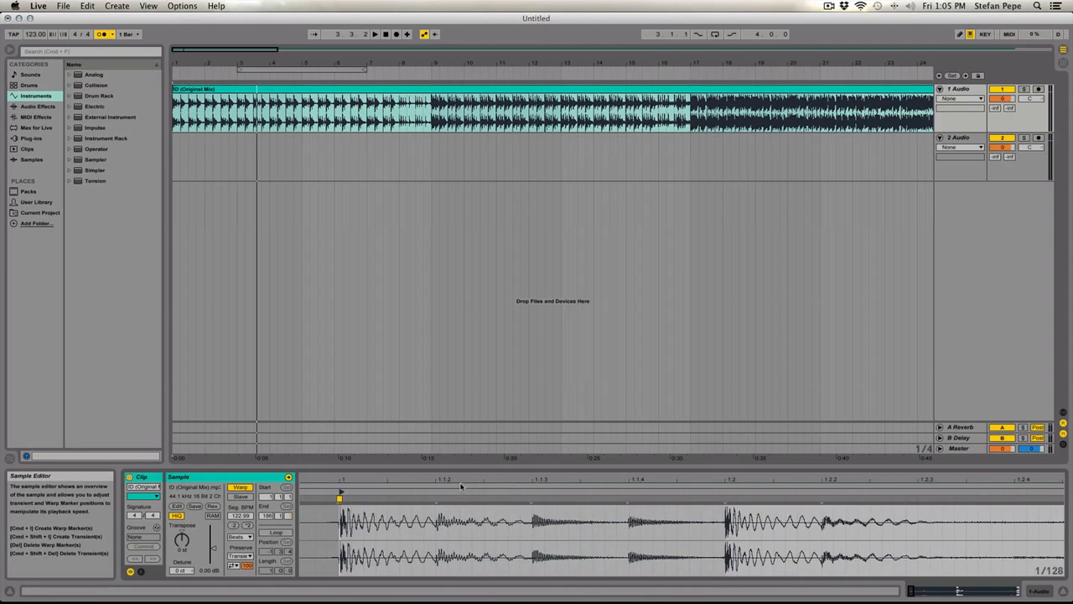
pyautogui.moveTo(419, 486); pyautogui.dragTo(419, 519)
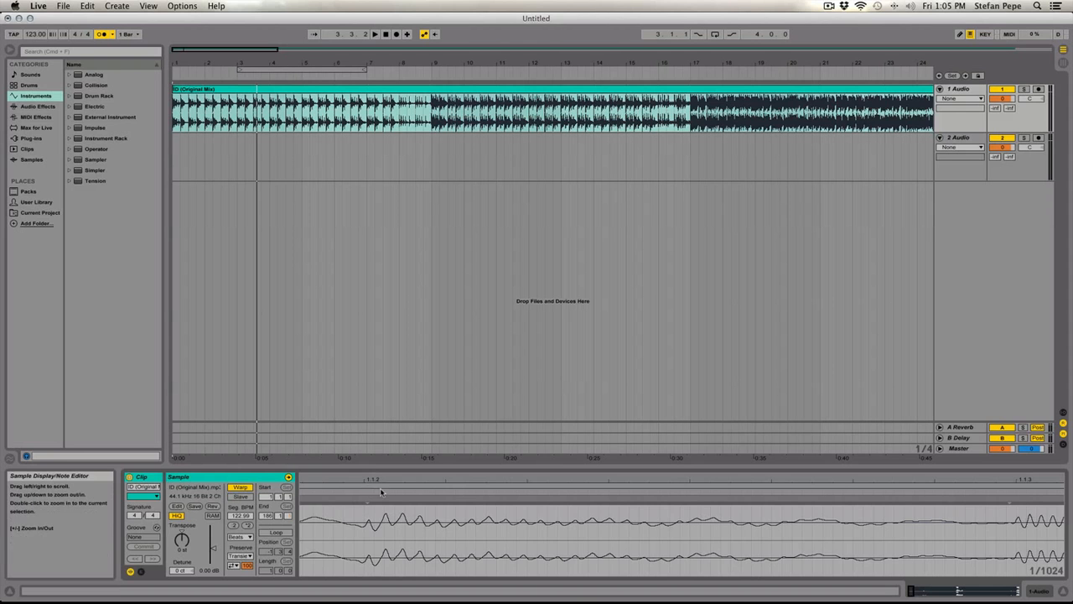
pyautogui.moveTo(391, 483); pyautogui.dragTo(369, 411)
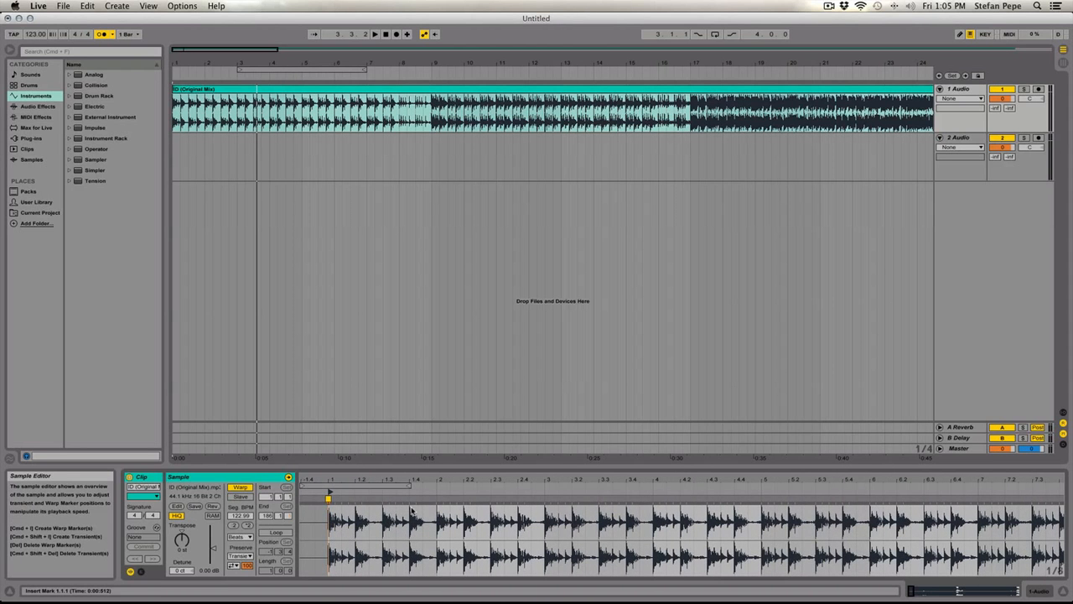
pyautogui.hscroll(20, 741, 519)
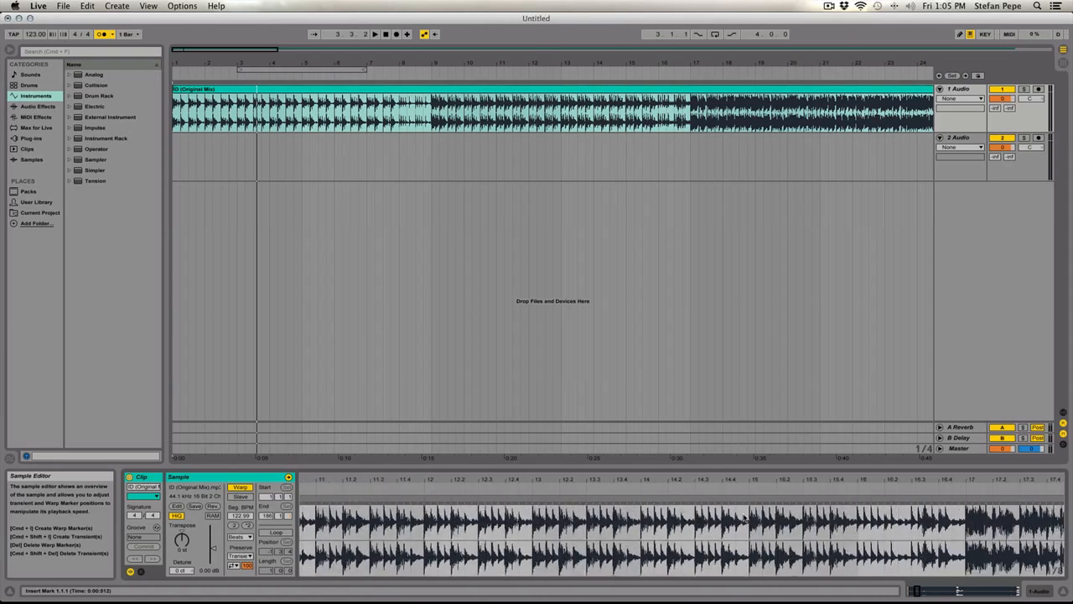
pyautogui.hscroll(5, 741, 518)
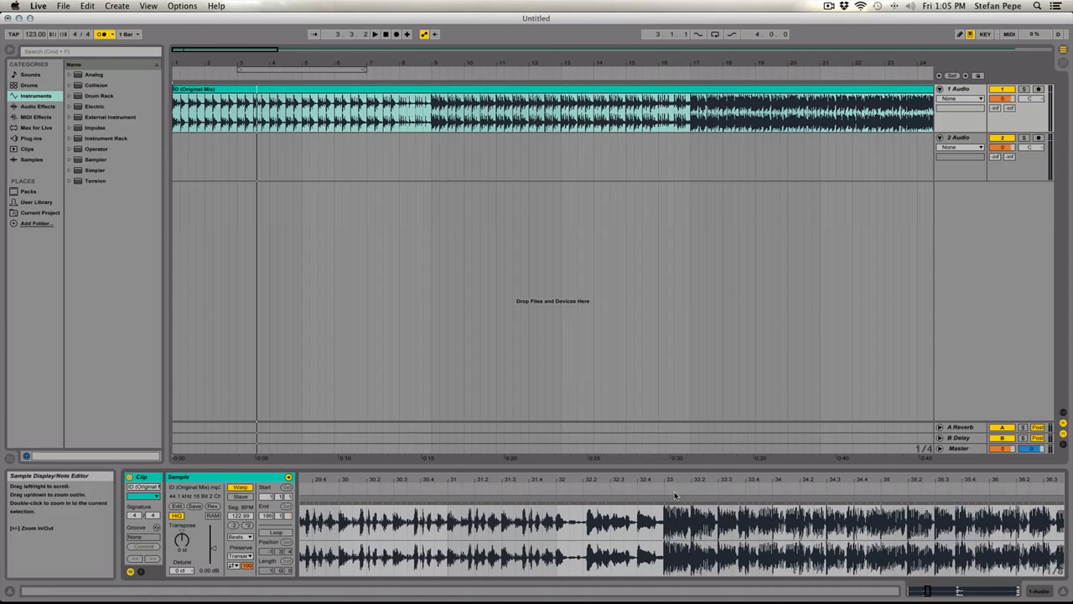
pyautogui.moveTo(675, 480)
pyautogui.mouseDown()
pyautogui.moveTo(675, 528)
pyautogui.moveTo(676, 494)
pyautogui.mouseUp()
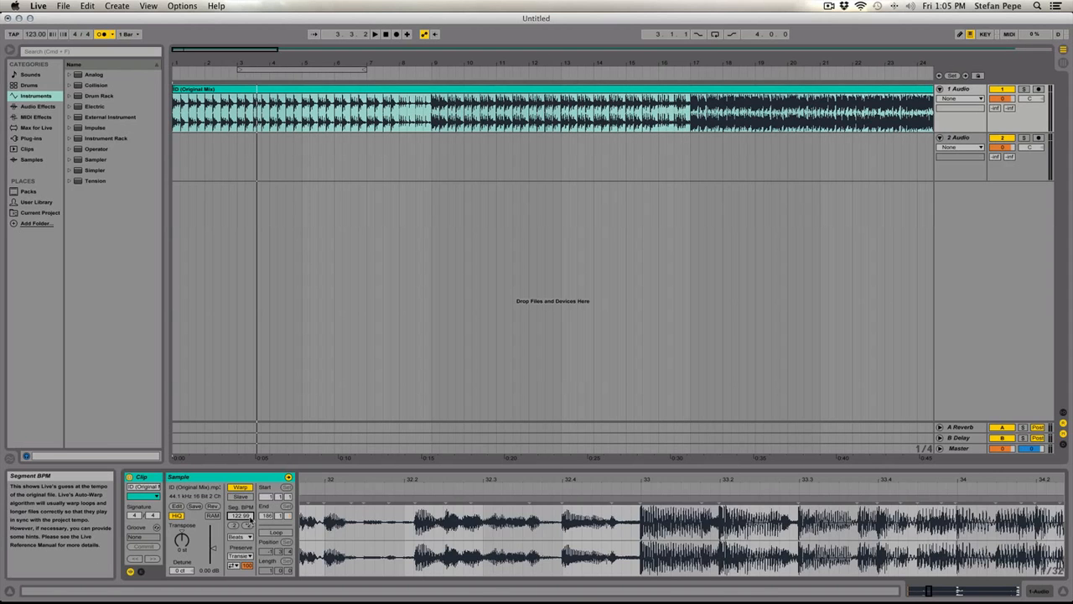
pyautogui.press('Return')
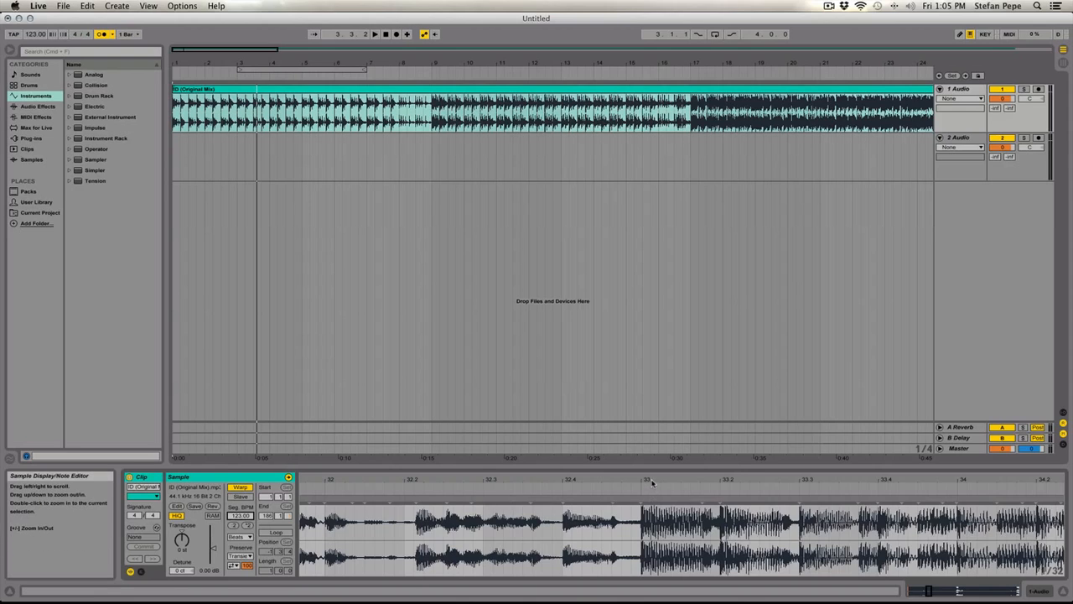
# Play the track from around bar 33 to check its timing, and stop playback
pyautogui.moveTo(652, 482); pyautogui.dragTo(439, 479)
pyautogui.press('space')
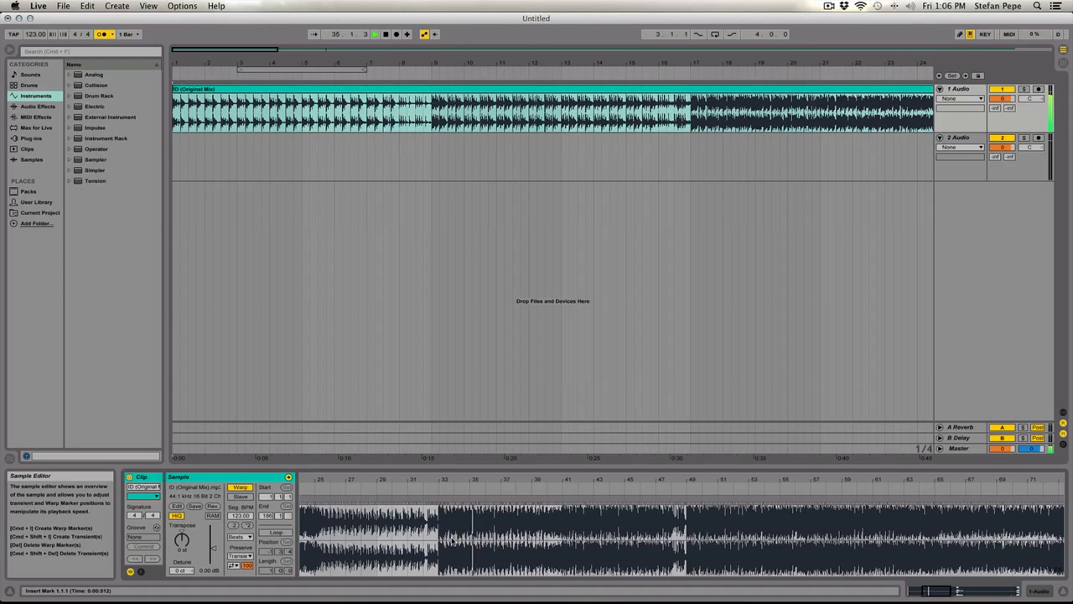
pyautogui.press('space')
# Examine the beat alignment near bar 145 and play back that part of the track to check the warping
pyautogui.hscroll(10, 854, 515)
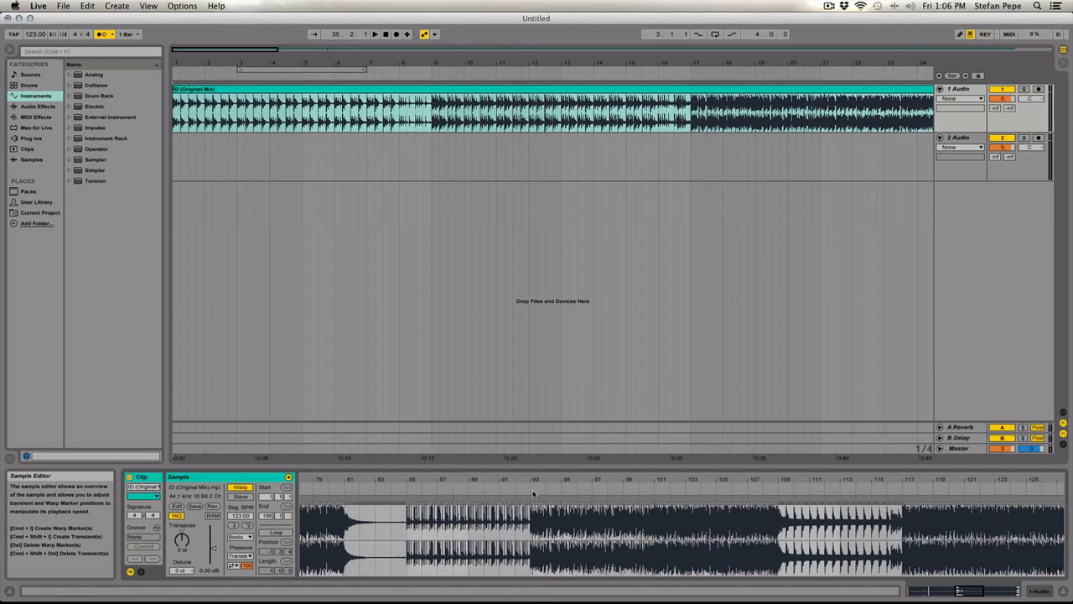
pyautogui.moveTo(496, 482); pyautogui.dragTo(495, 394)
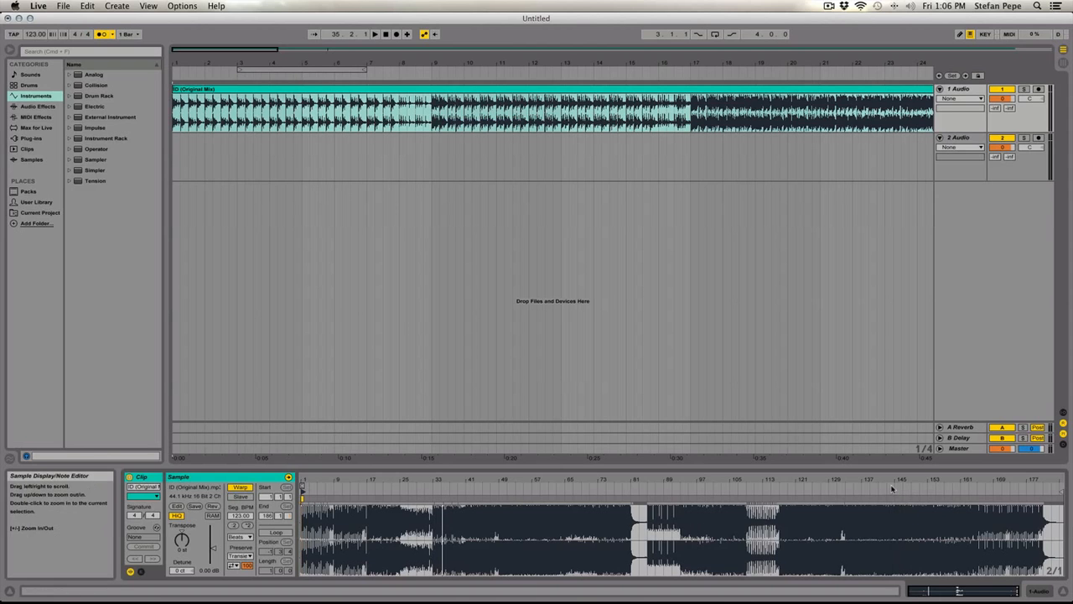
pyautogui.moveTo(900, 481); pyautogui.dragTo(683, 570)
pyautogui.moveTo(676, 478); pyautogui.dragTo(672, 559)
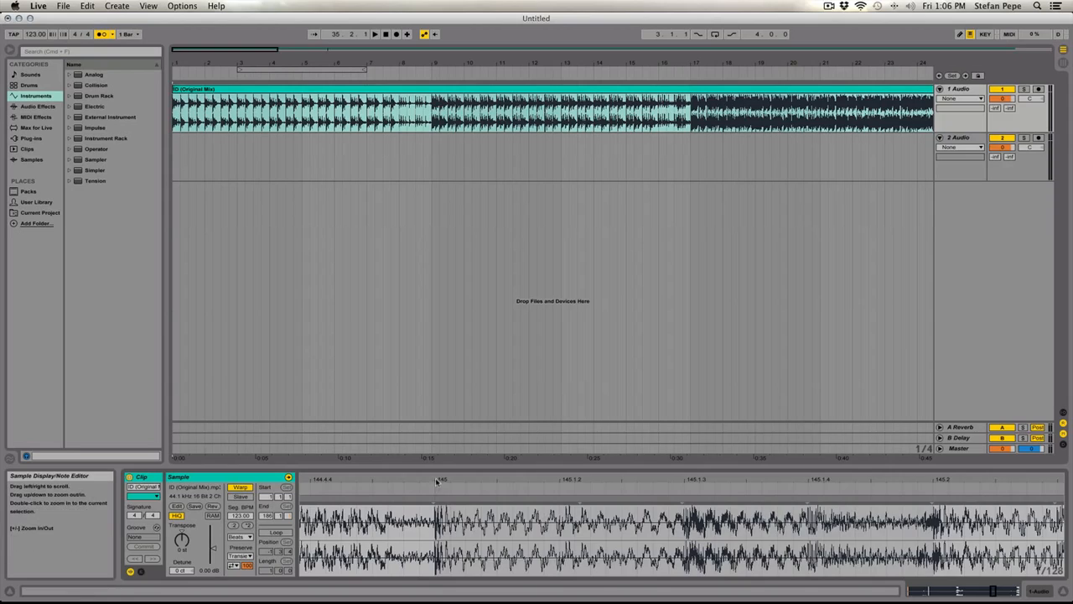
pyautogui.moveTo(437, 478)
pyautogui.mouseDown()
pyautogui.moveTo(427, 560)
pyautogui.moveTo(418, 483)
pyautogui.mouseUp()
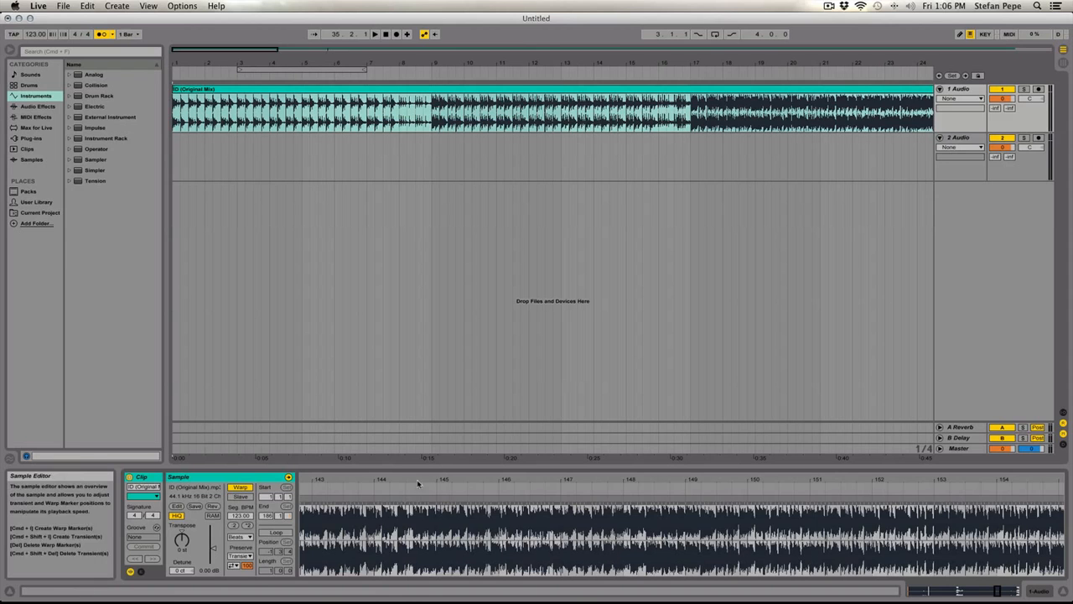
pyautogui.click(372, 493)
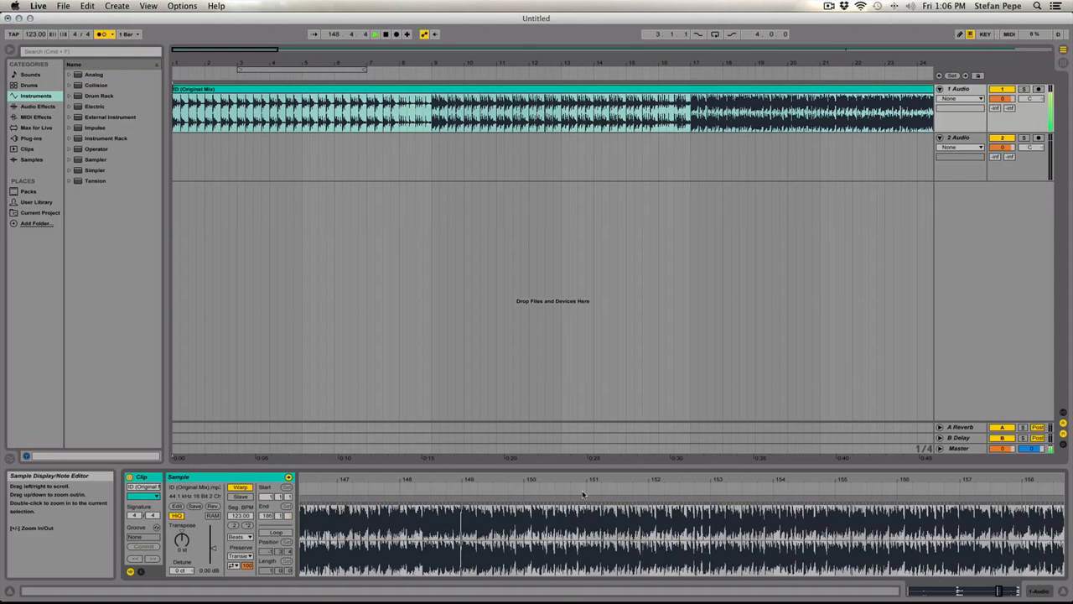
pyautogui.press('space')
pyautogui.hscroll(5, 653, 500)
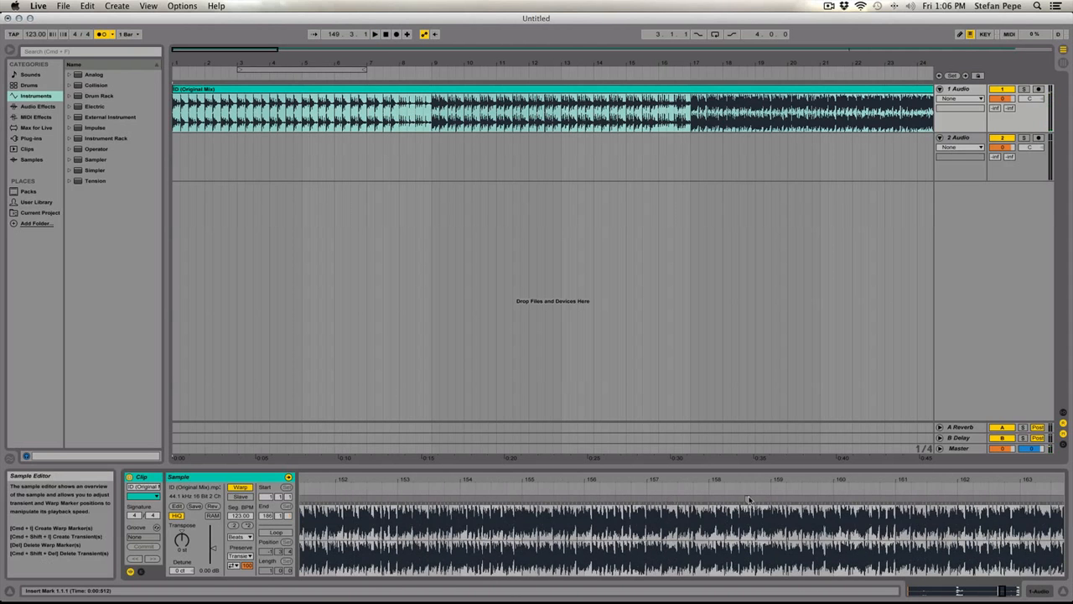
# Check the beat alignment around bar 158 and play back the track from around bar 167
pyautogui.moveTo(768, 481); pyautogui.dragTo(768, 529)
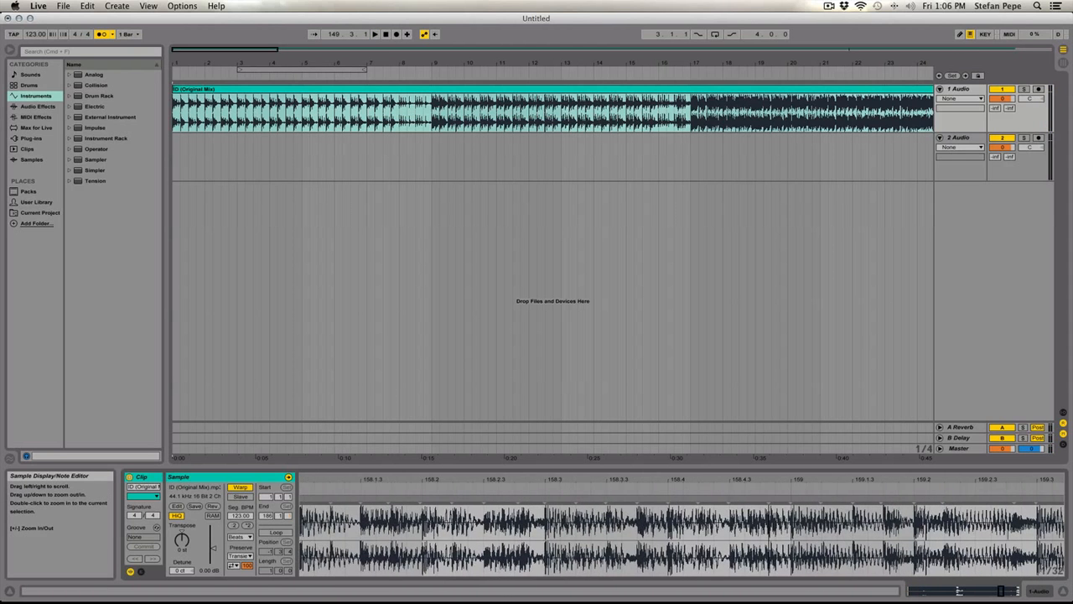
pyautogui.moveTo(791, 481); pyautogui.dragTo(791, 448)
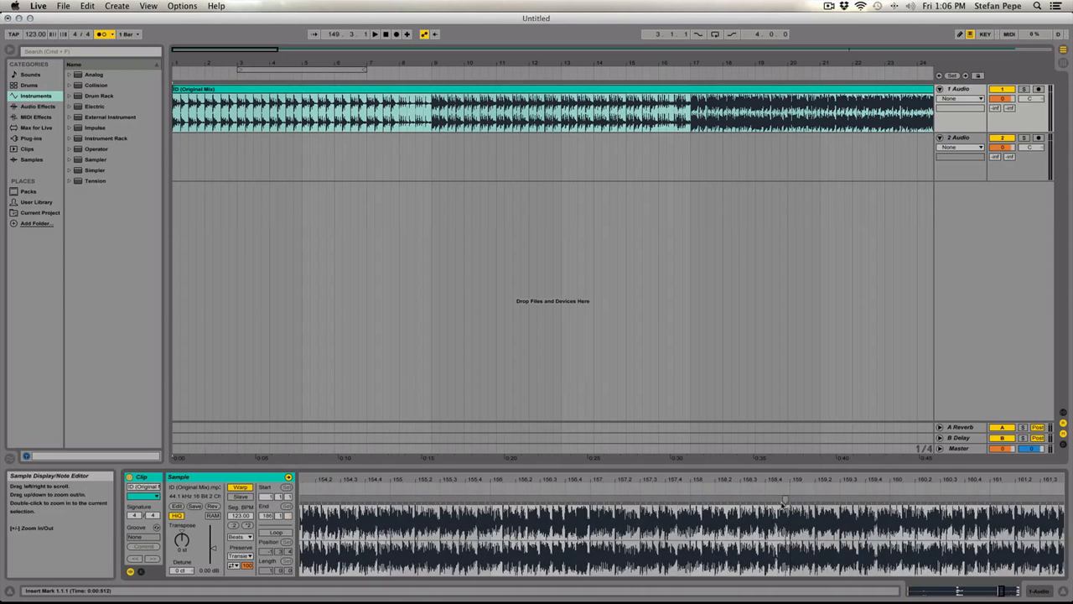
pyautogui.hscroll(5, 782, 504)
pyautogui.hscroll(5, 627, 508)
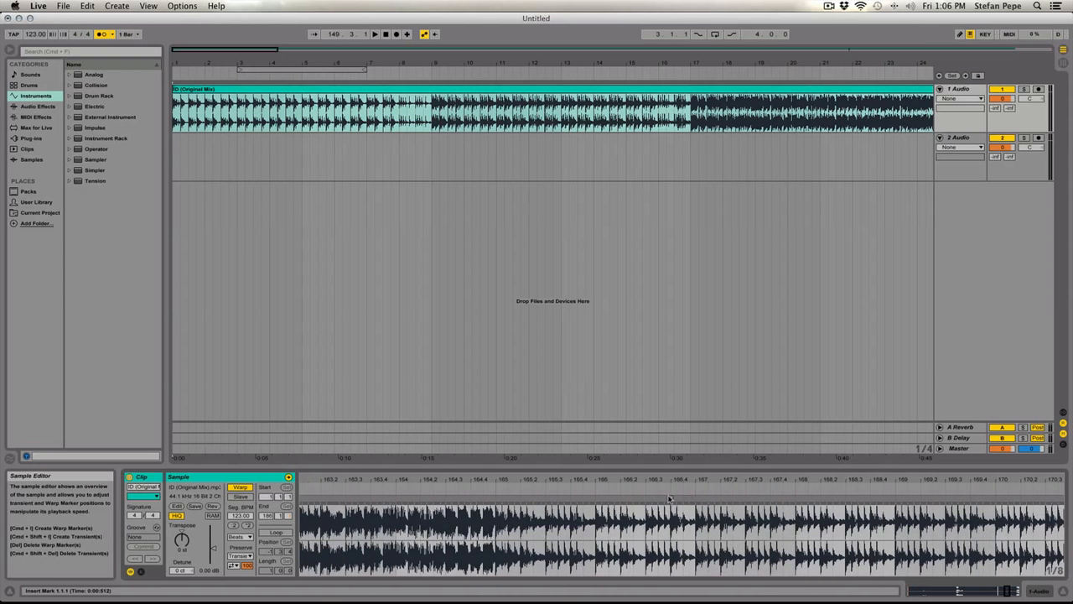
pyautogui.click(609, 492)
pyautogui.hscroll(5, 644, 517)
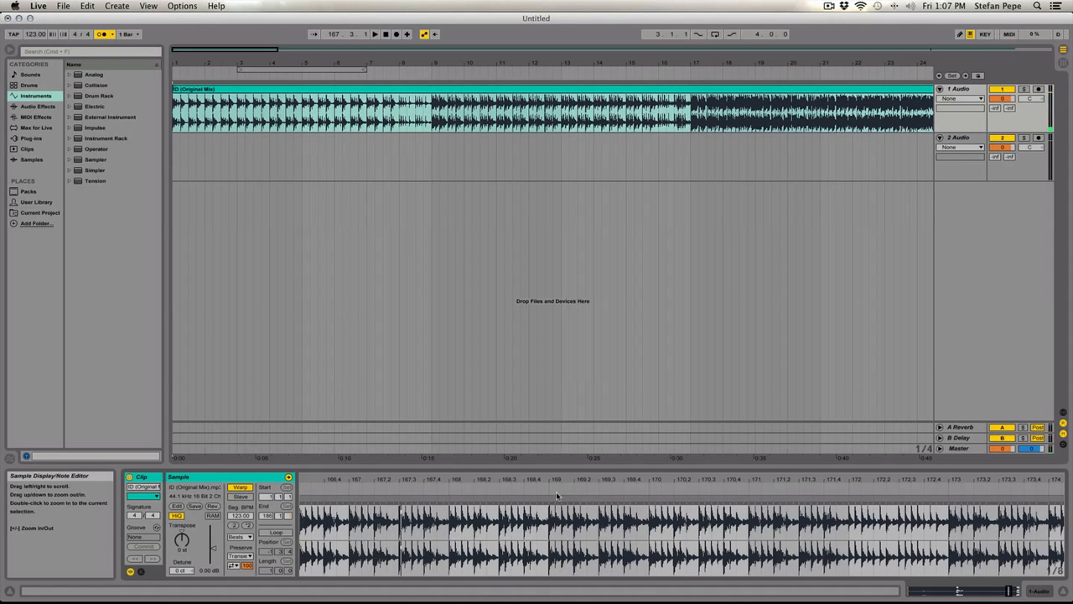
# Add a warp marker on the kick transient just before bar 169 and align it with the bar 169 grid line
pyautogui.moveTo(556, 479); pyautogui.dragTo(556, 549)
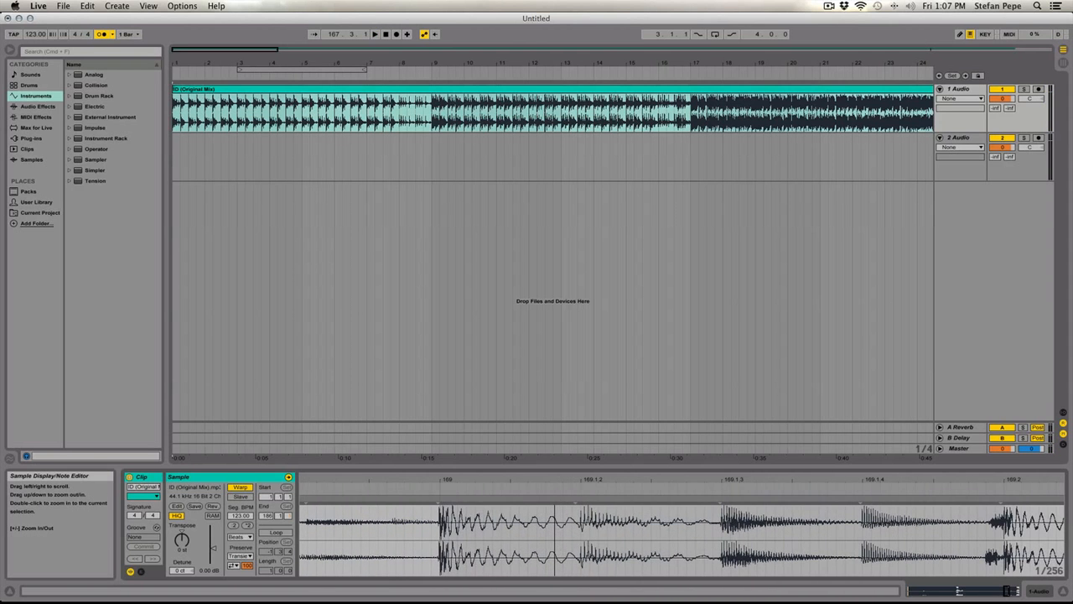
pyautogui.moveTo(435, 479); pyautogui.dragTo(435, 546)
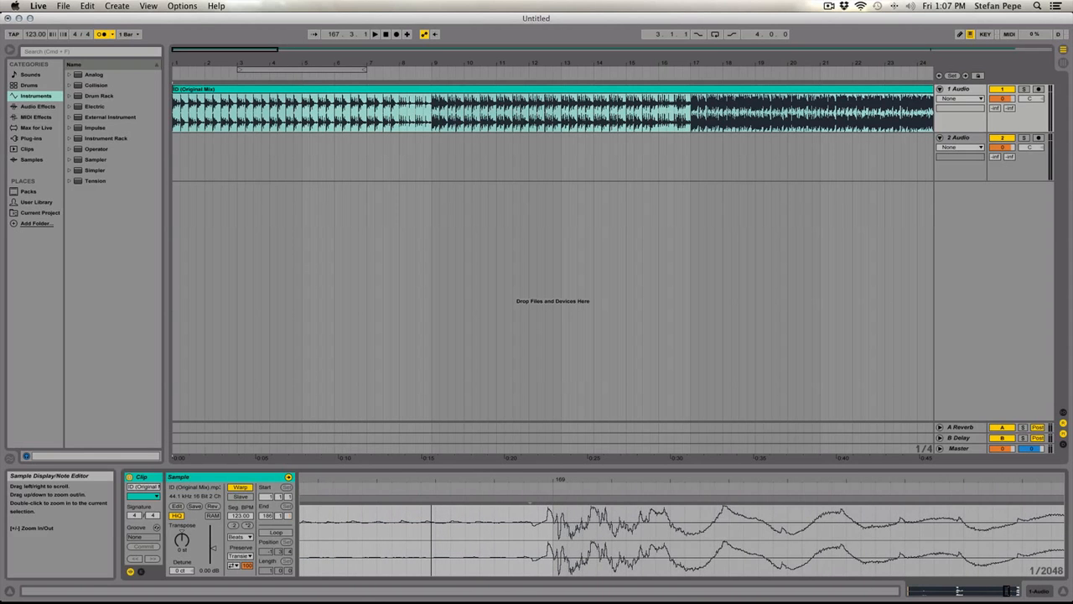
pyautogui.moveTo(431, 478); pyautogui.dragTo(432, 471)
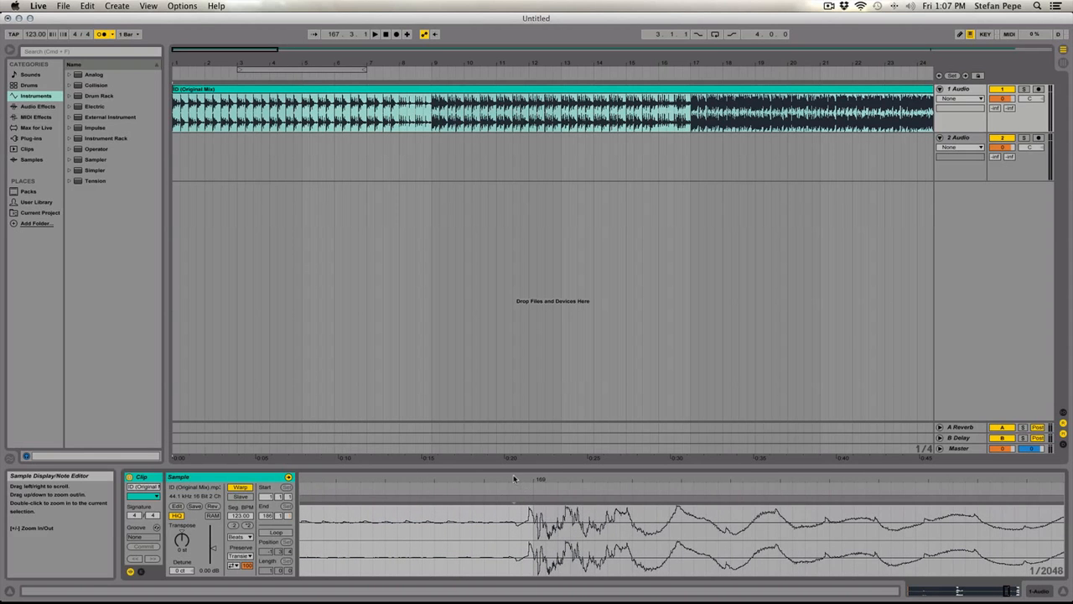
pyautogui.moveTo(514, 478)
pyautogui.mouseDown()
pyautogui.moveTo(514, 462)
pyautogui.moveTo(513, 478)
pyautogui.mouseUp()
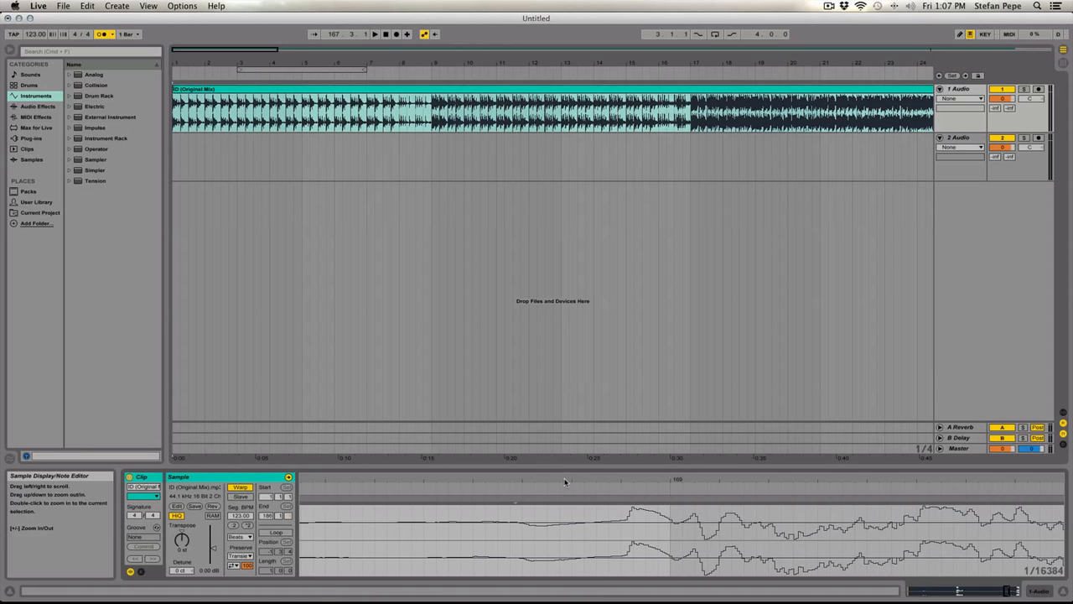
pyautogui.moveTo(566, 480); pyautogui.dragTo(566, 480)
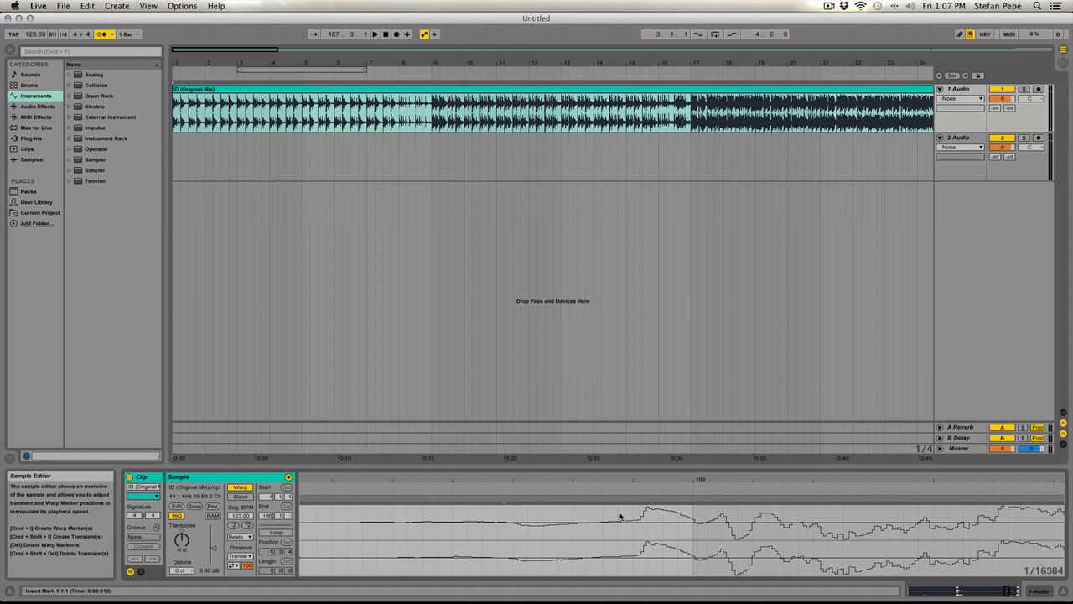
pyautogui.click(556, 498)
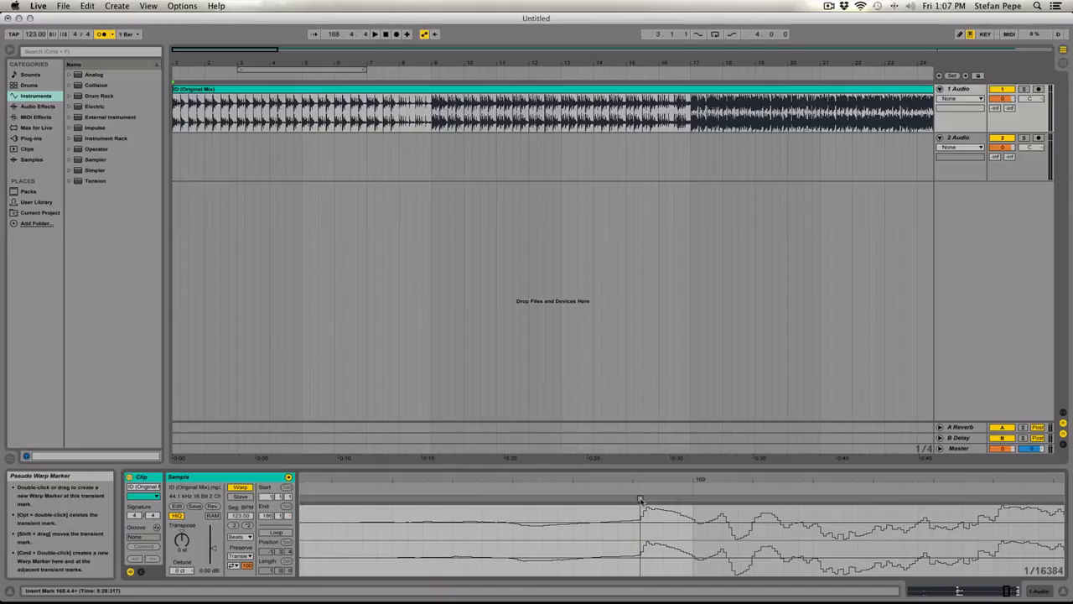
pyautogui.moveTo(640, 501)
pyautogui.mouseDown()
pyautogui.moveTo(690, 501)
pyautogui.moveTo(718, 466)
pyautogui.mouseUp()
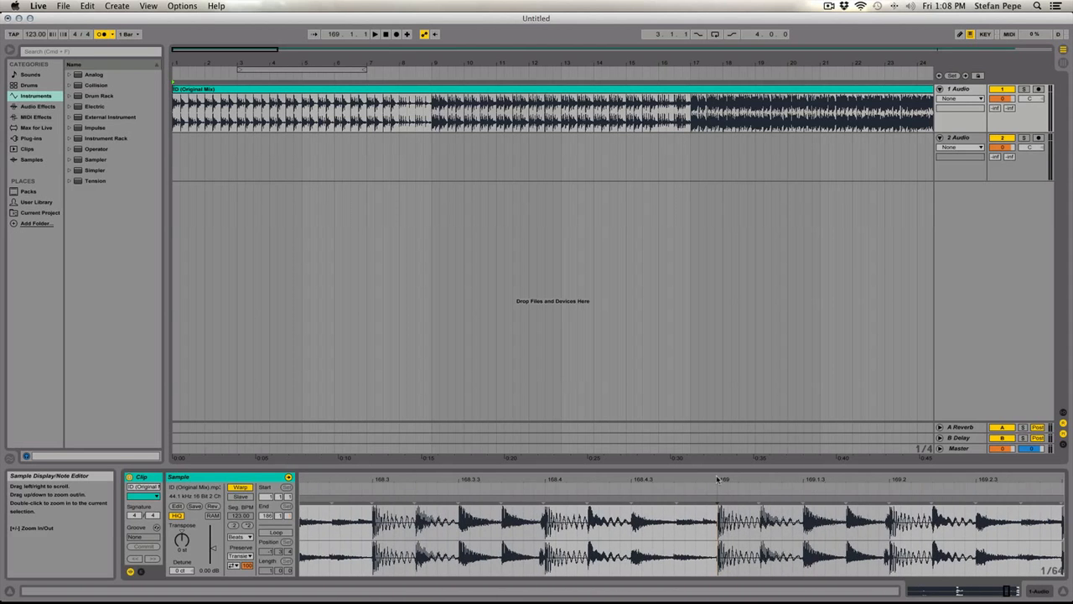
# Play the track from bar 169 to check the corrected timing, stop playback, and inspect the surrounding bars
pyautogui.press('space')
pyautogui.press('space')
pyautogui.press('-')
pyautogui.press('-')
pyautogui.press('-')
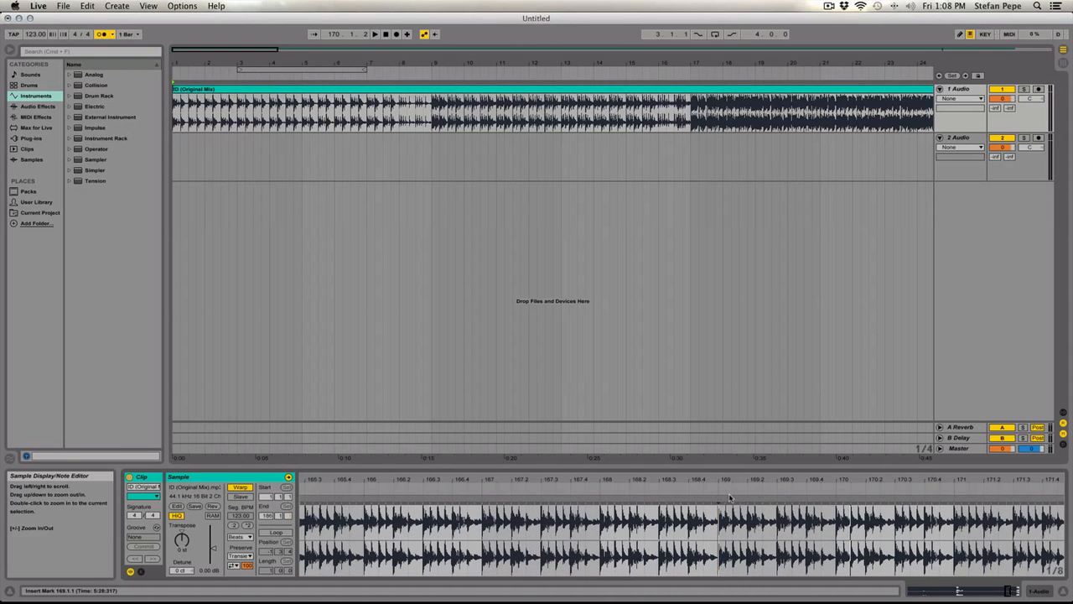
pyautogui.hscroll(5, 730, 497)
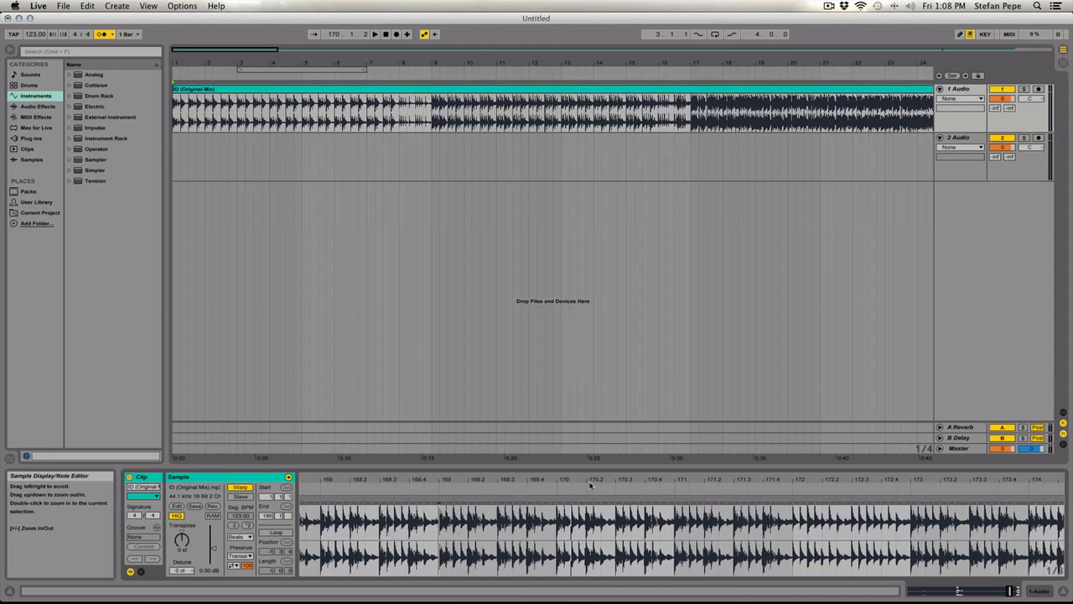
# Play the track's closing section from around bar 174 to check its timing, and stop playback
pyautogui.moveTo(563, 481); pyautogui.dragTo(564, 446)
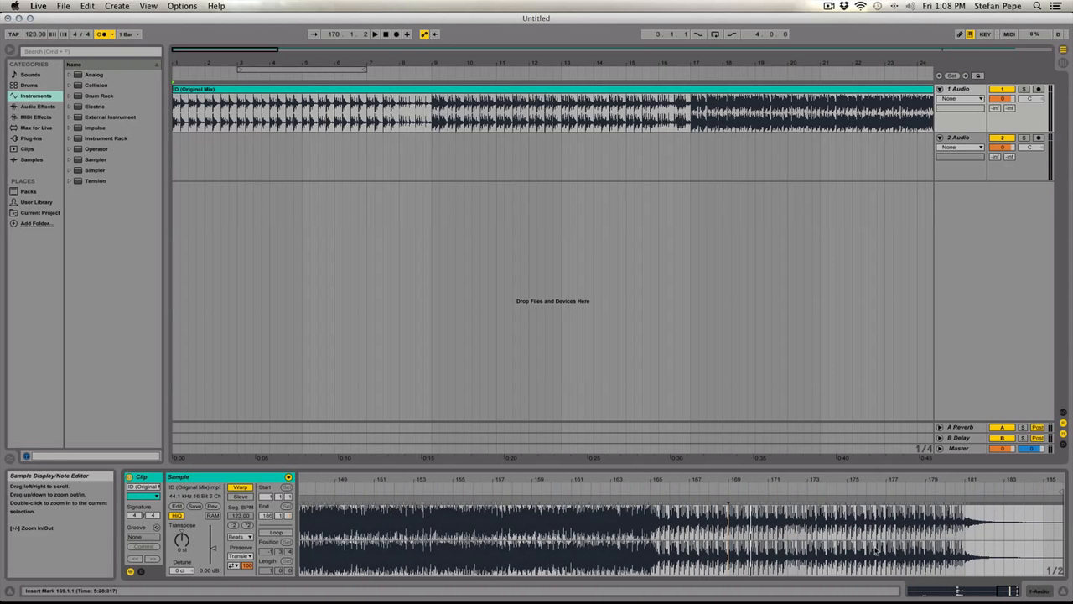
pyautogui.click(838, 493)
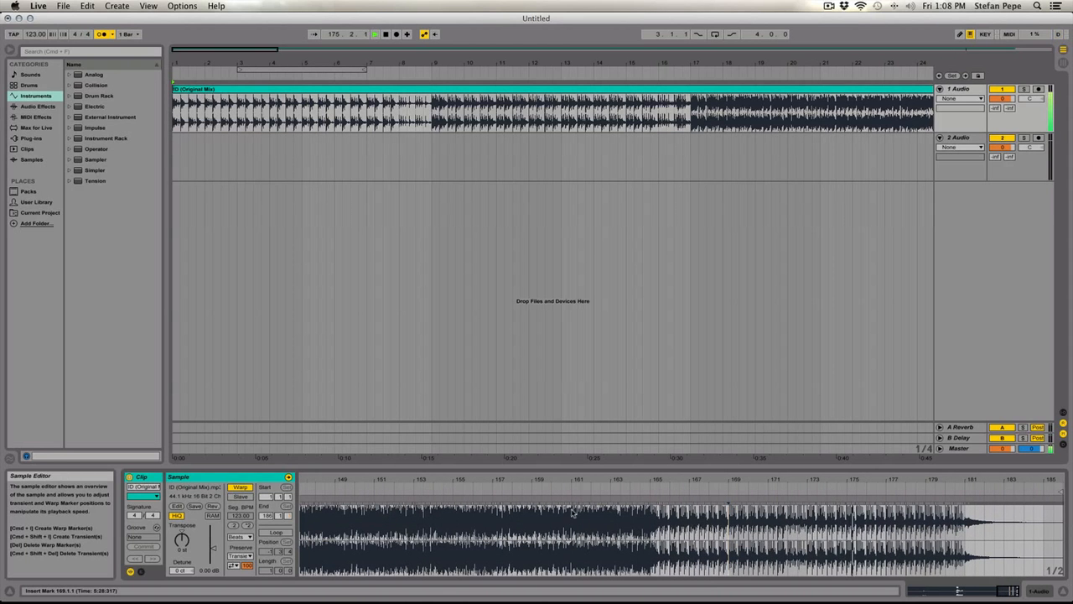
pyautogui.hscroll(-10, 572, 513)
pyautogui.press('space')
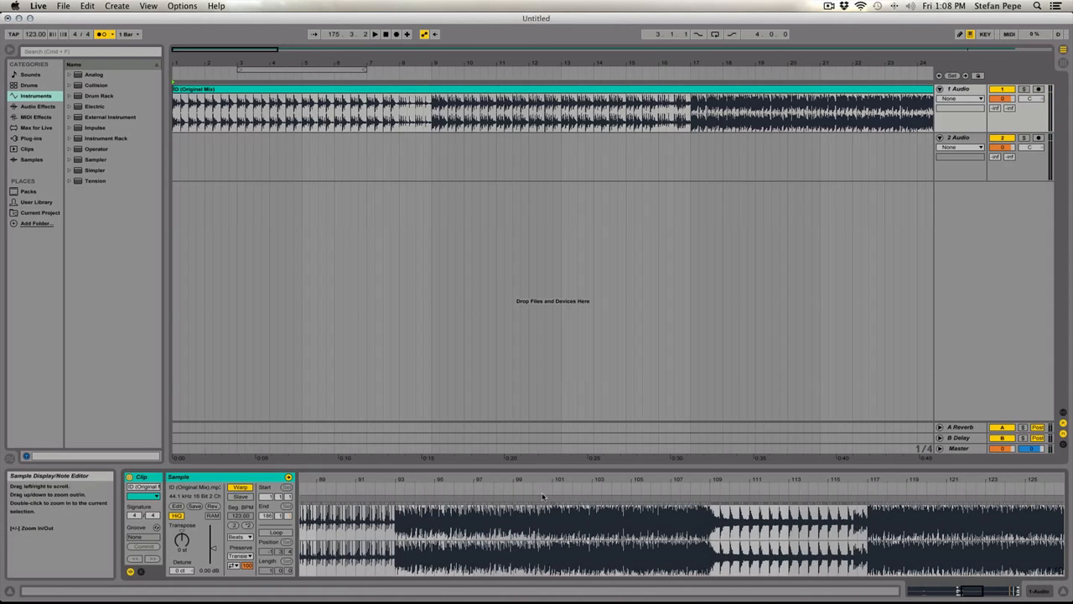
# Play the track from around bar 93 and from around bar 116 to check its timing, and stop playback
pyautogui.click(388, 491)
pyautogui.hscroll(5, 726, 516)
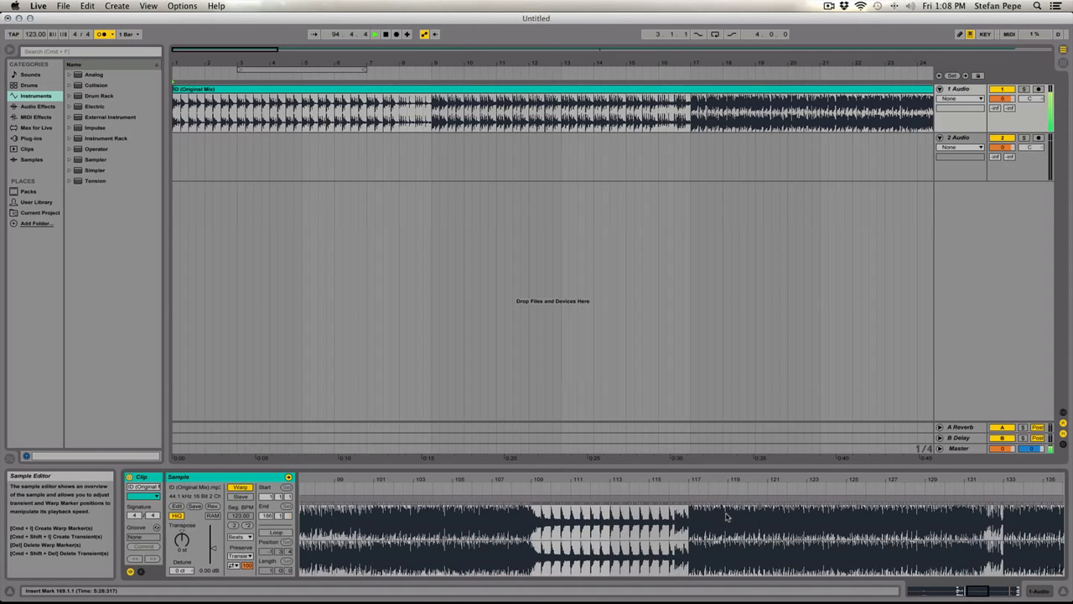
pyautogui.click(665, 499)
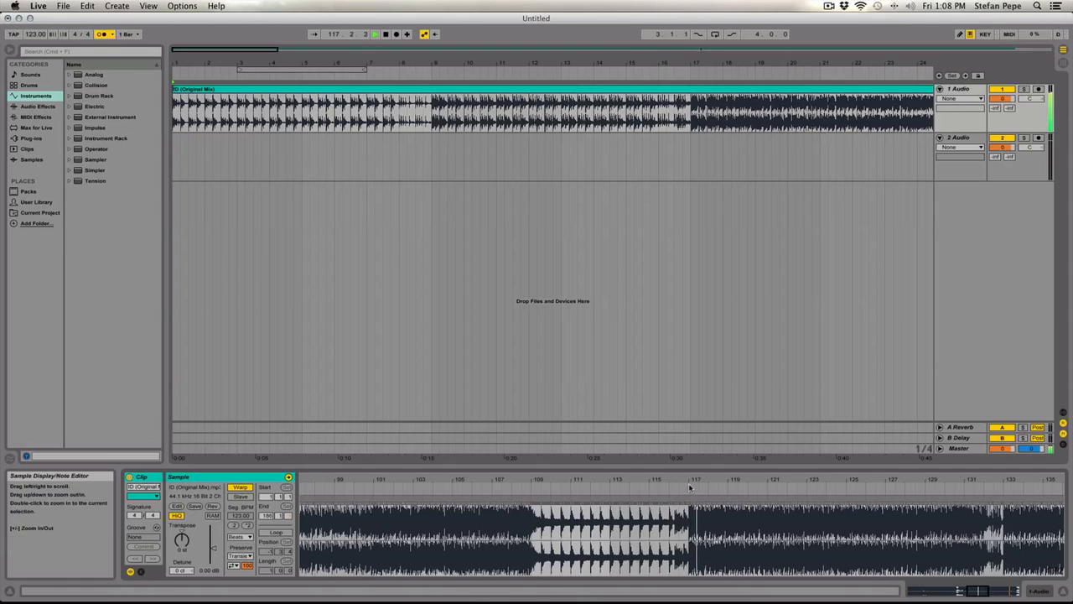
pyautogui.press('space')
# Set the clip's Preserve value for the Beats warp mode to 1/16
pyautogui.moveTo(691, 481); pyautogui.dragTo(691, 457)
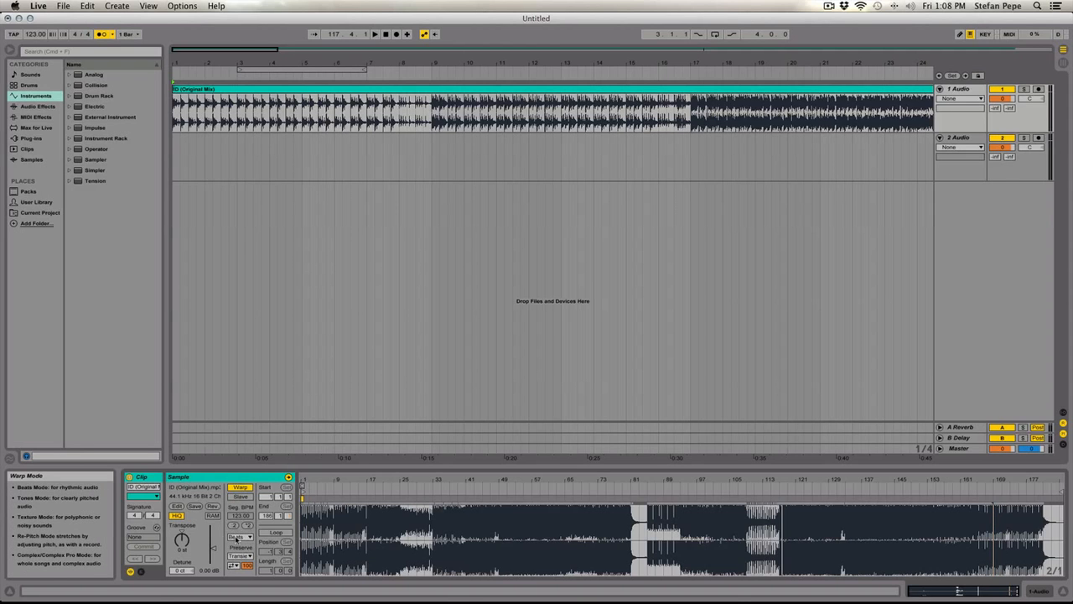
pyautogui.click(247, 556)
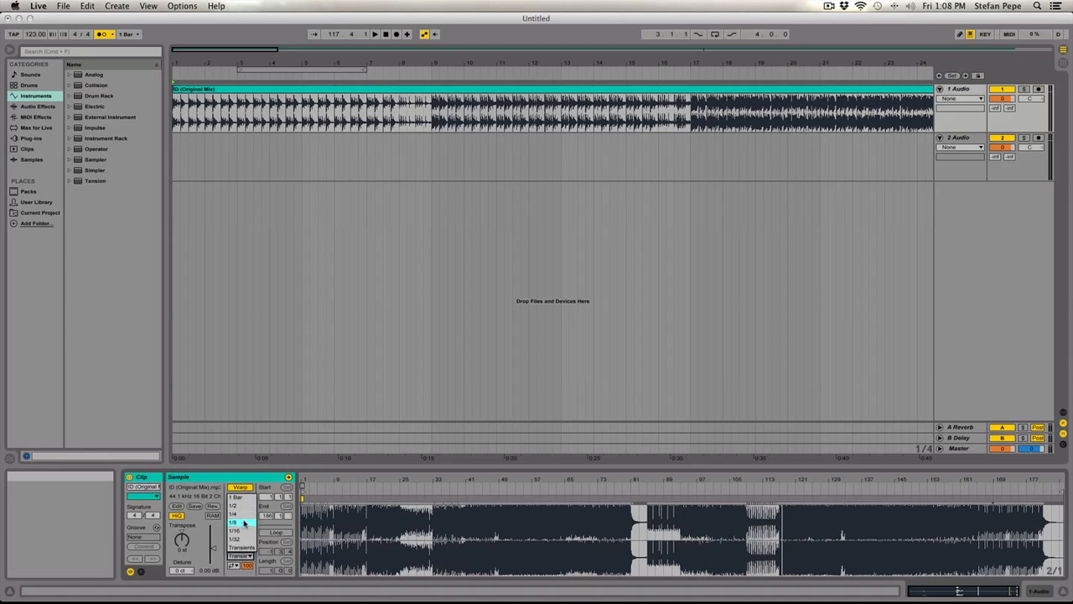
pyautogui.click(246, 530)
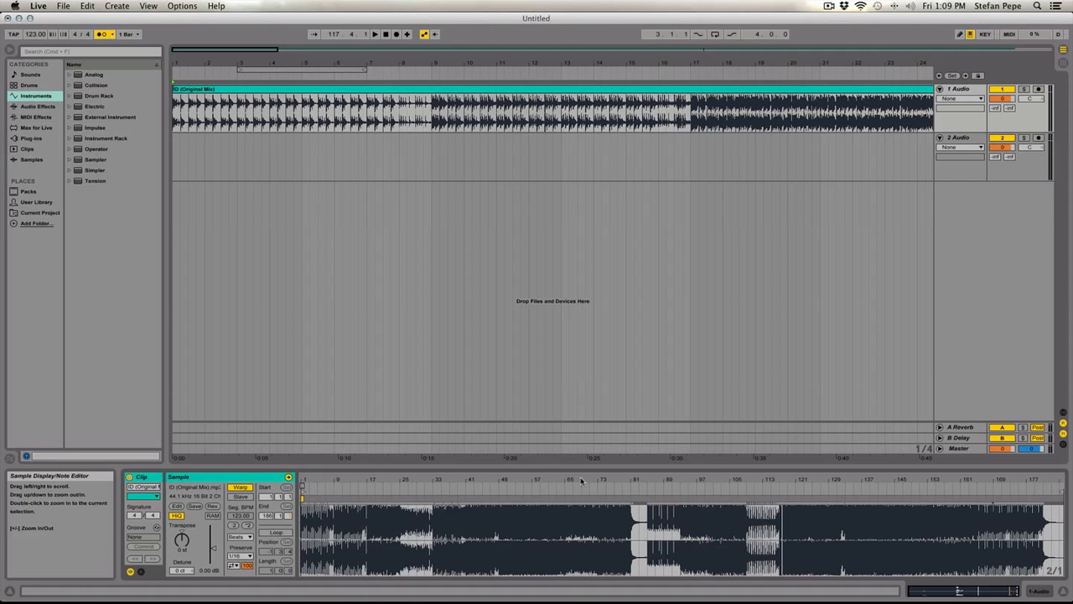
pyautogui.press('super+h')
pyautogui.click(506, 302)
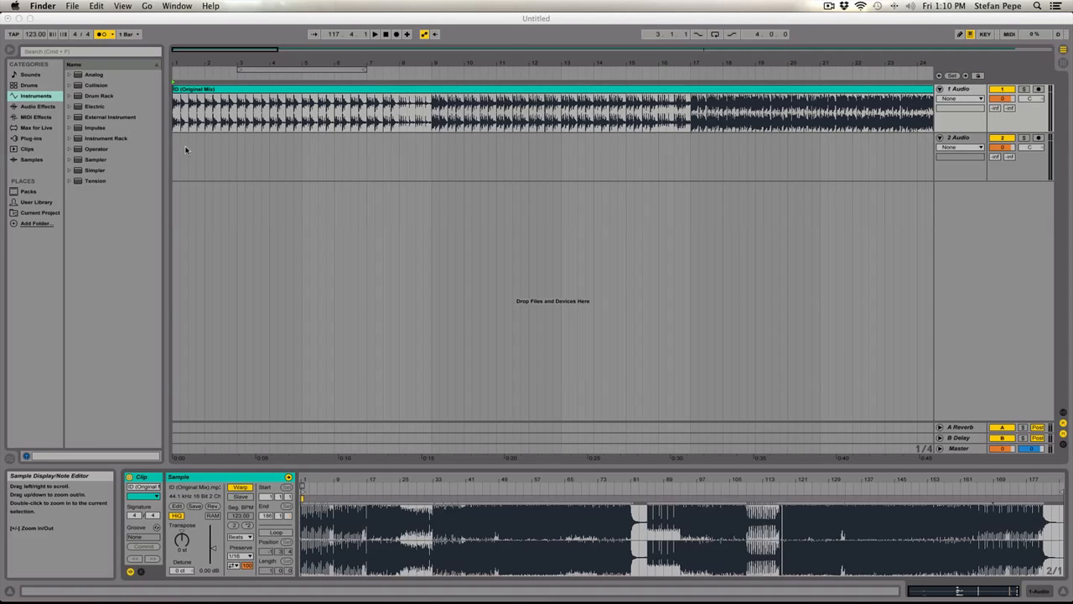
# Set the project tempo to 128 BPM
pyautogui.click(32, 41)
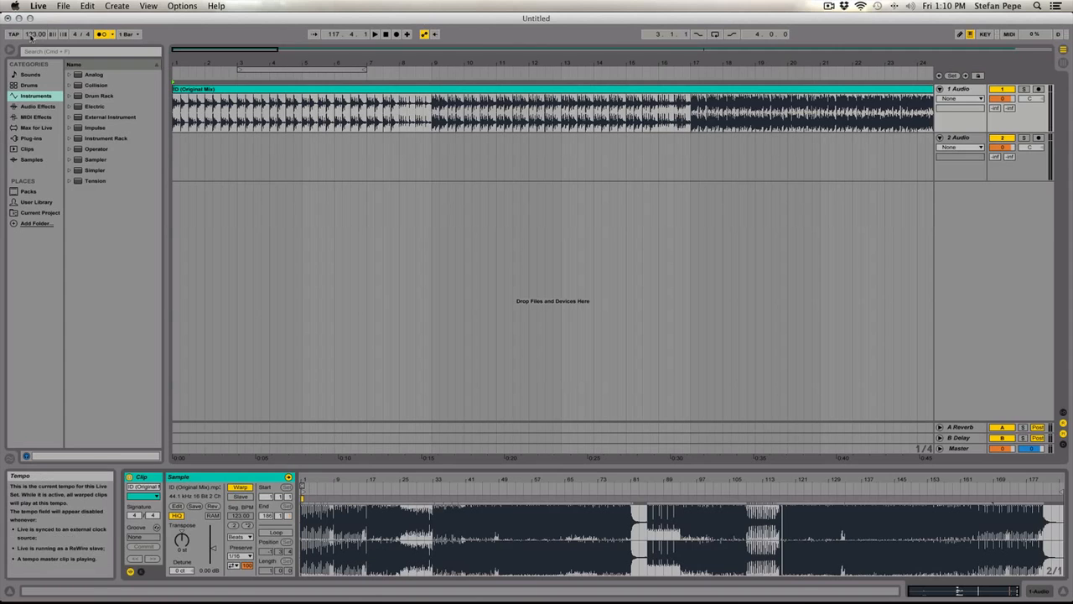
pyautogui.write('128')
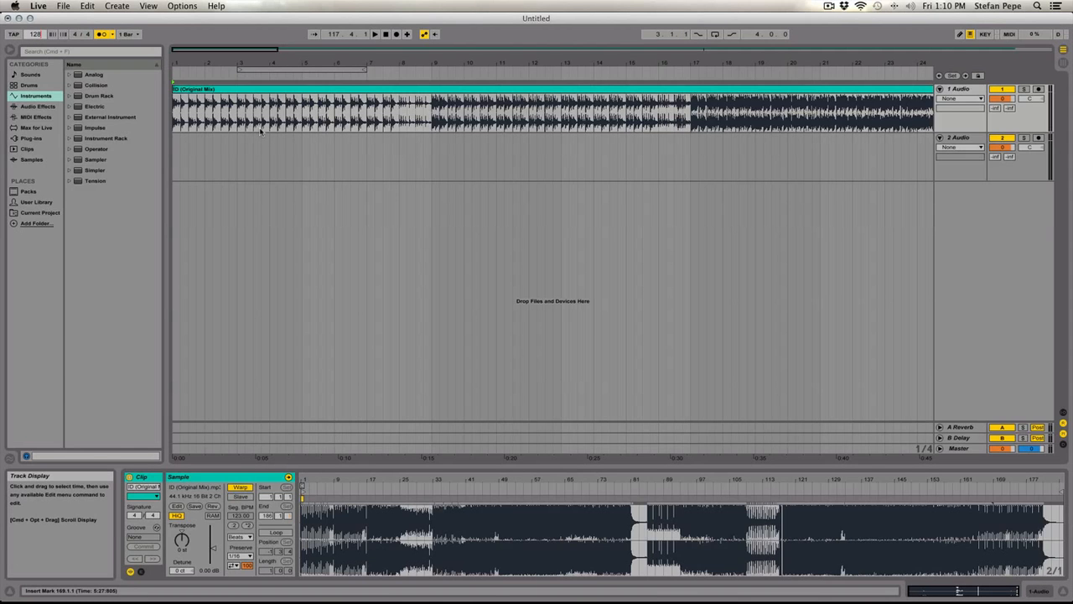
pyautogui.press('Return')
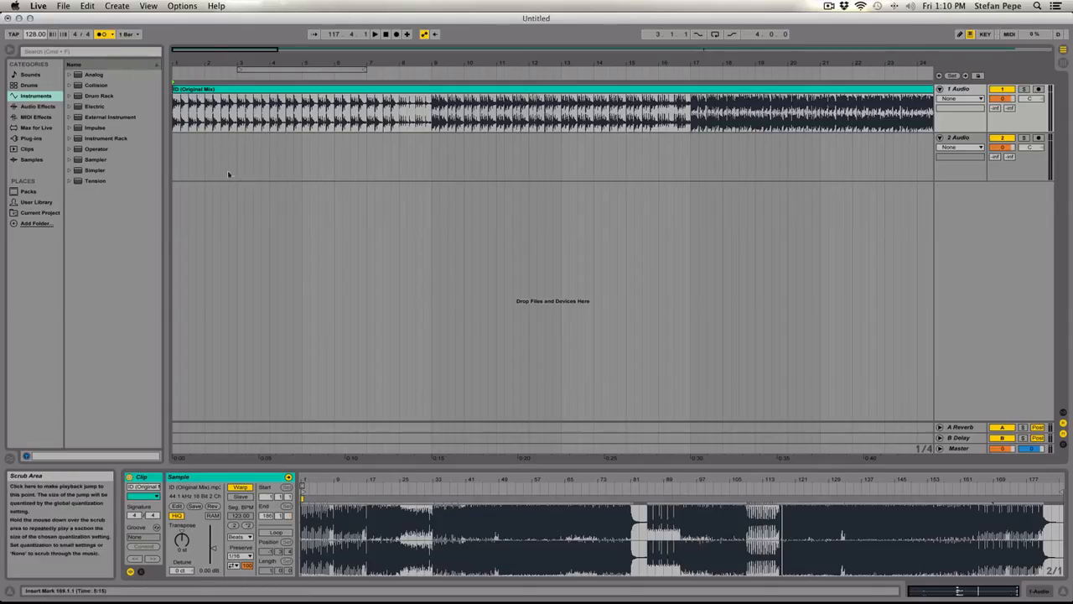
# Play the track from bar 2 and from around bar 8 to hear it at the project tempo, and stop playback
pyautogui.click(221, 194)
pyautogui.press('space')
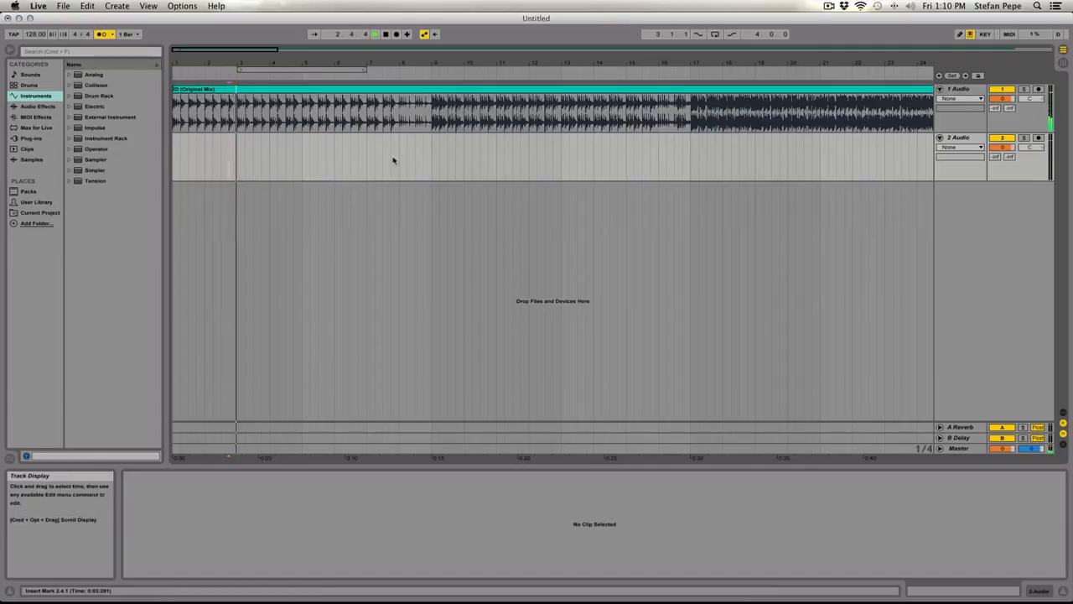
pyautogui.click(394, 92)
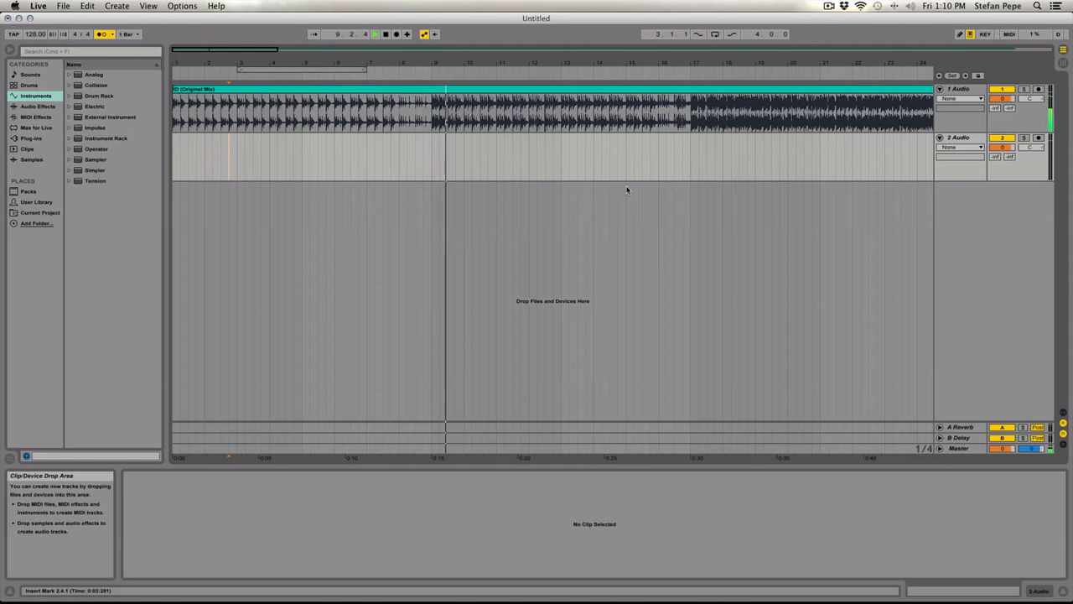
pyautogui.hscroll(5, 627, 189)
pyautogui.hscroll(3, 628, 190)
pyautogui.press('space')
pyautogui.hscroll(-5, 423, 178)
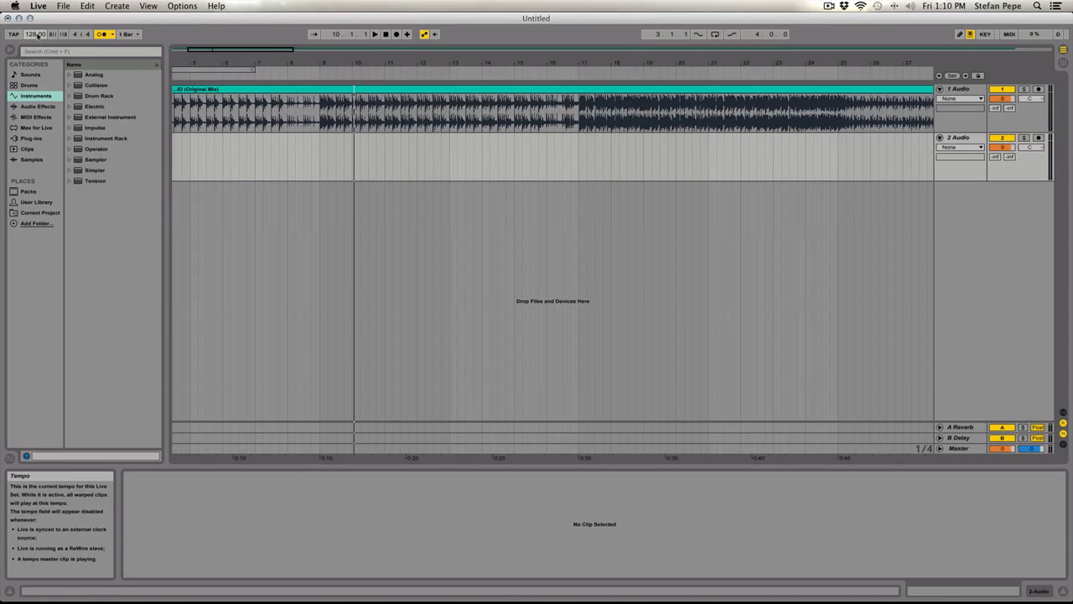
# Audition the track around bar 16 at project tempos of 130 and 120 BPM, and return the tempo to 128 BPM
pyautogui.click(37, 35)
pyautogui.write('130')
pyautogui.press('Return')
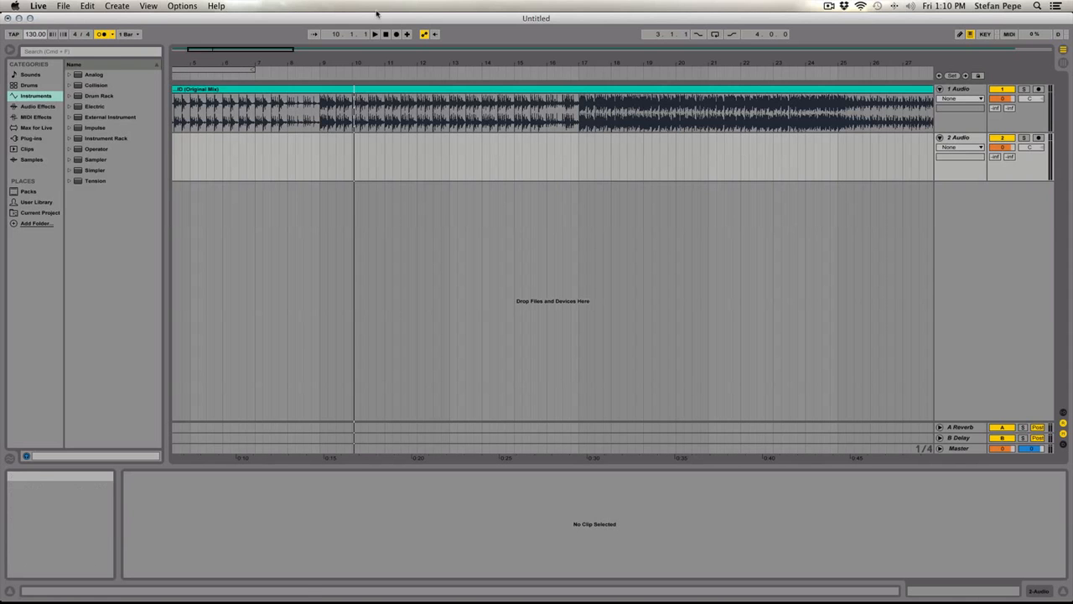
pyautogui.click(550, 78)
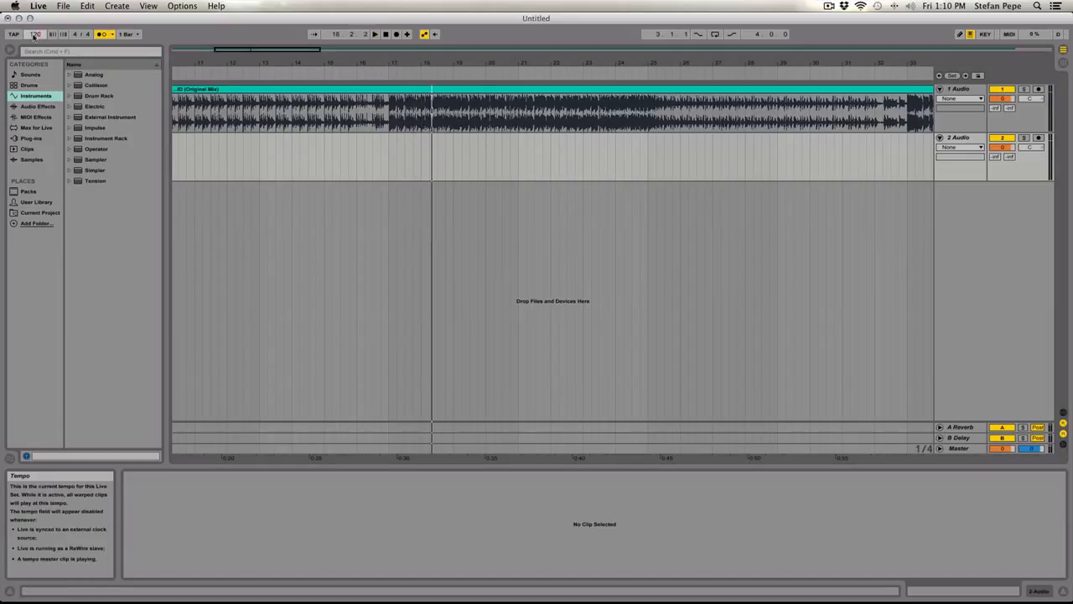
pyautogui.press('Return')
pyautogui.click(349, 76)
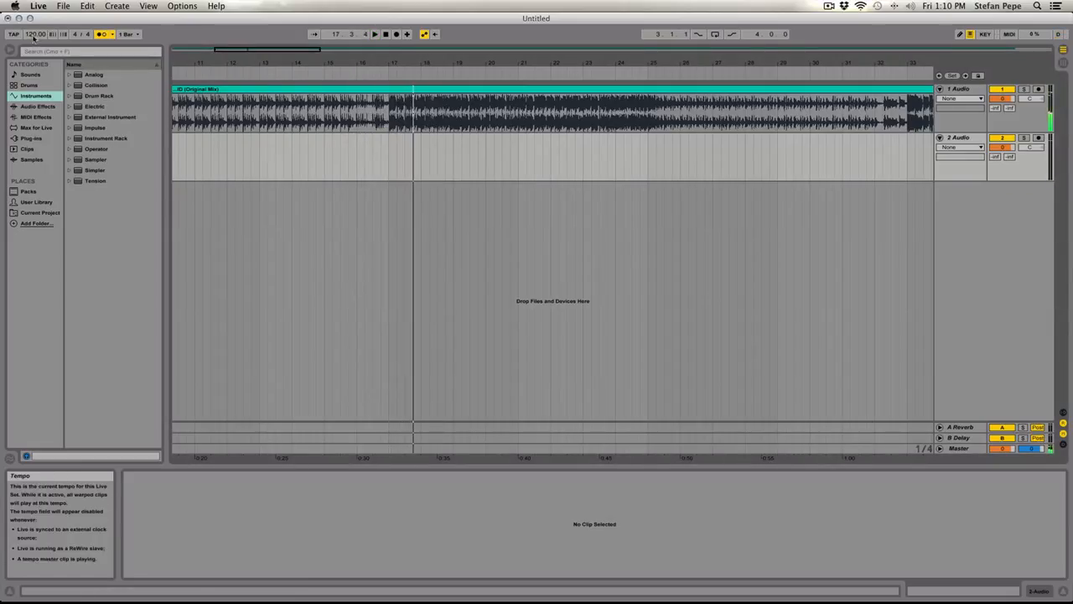
pyautogui.scroll(5, 34, 37)
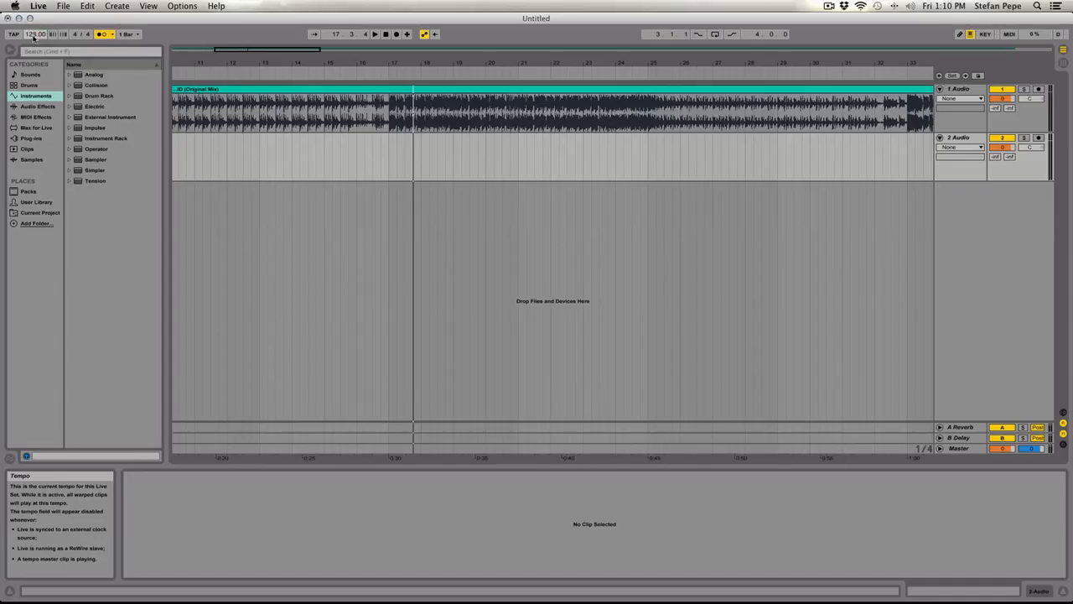
pyautogui.scroll(3, 33, 37)
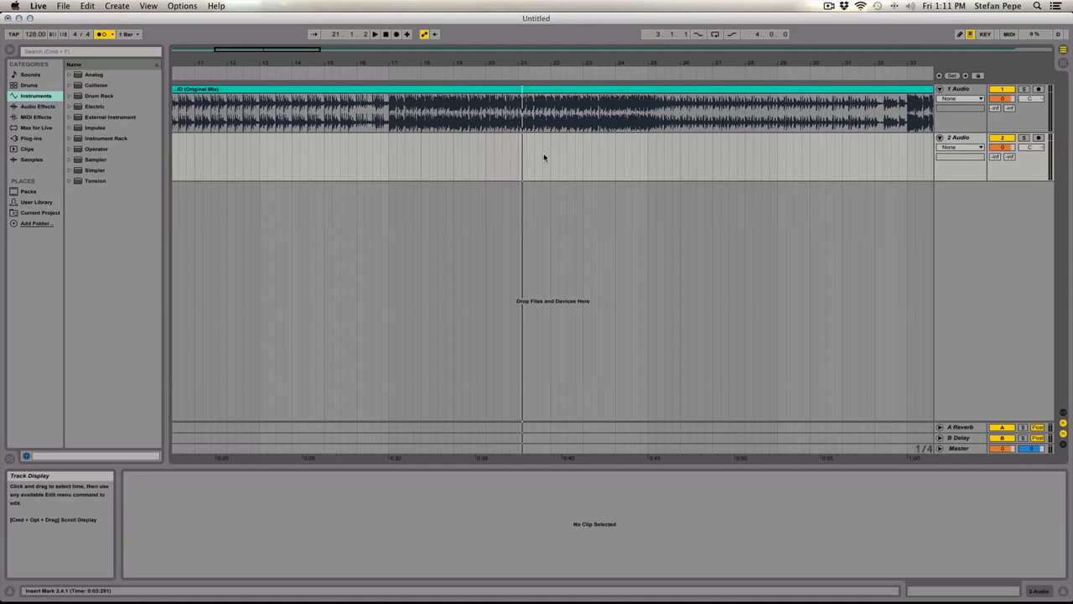
pyautogui.hscroll(-5, 543, 157)
pyautogui.hscroll(6, 542, 157)
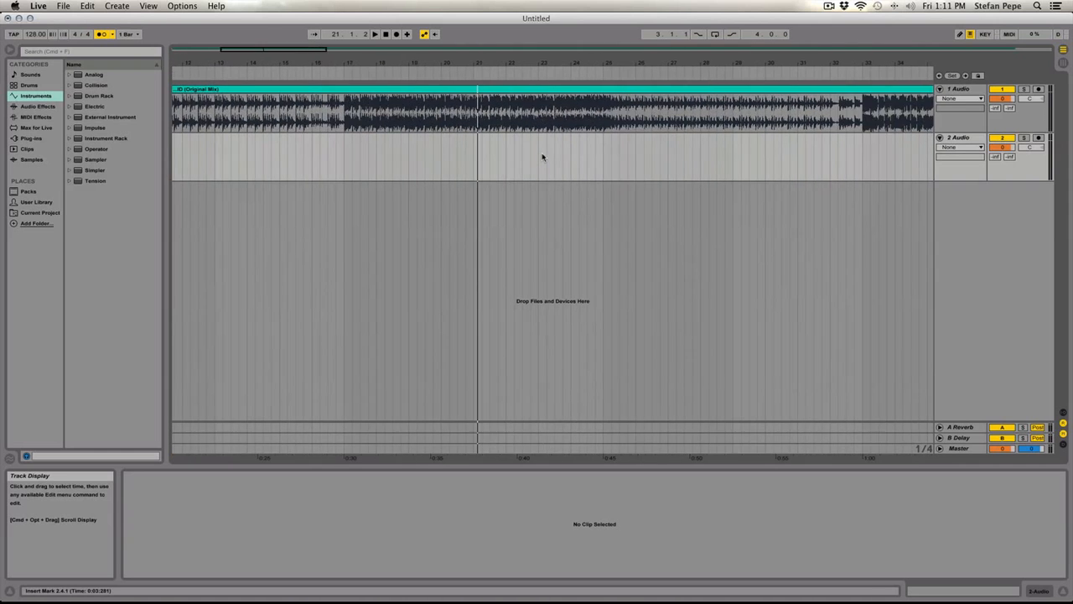
pyautogui.hscroll(-10, 541, 157)
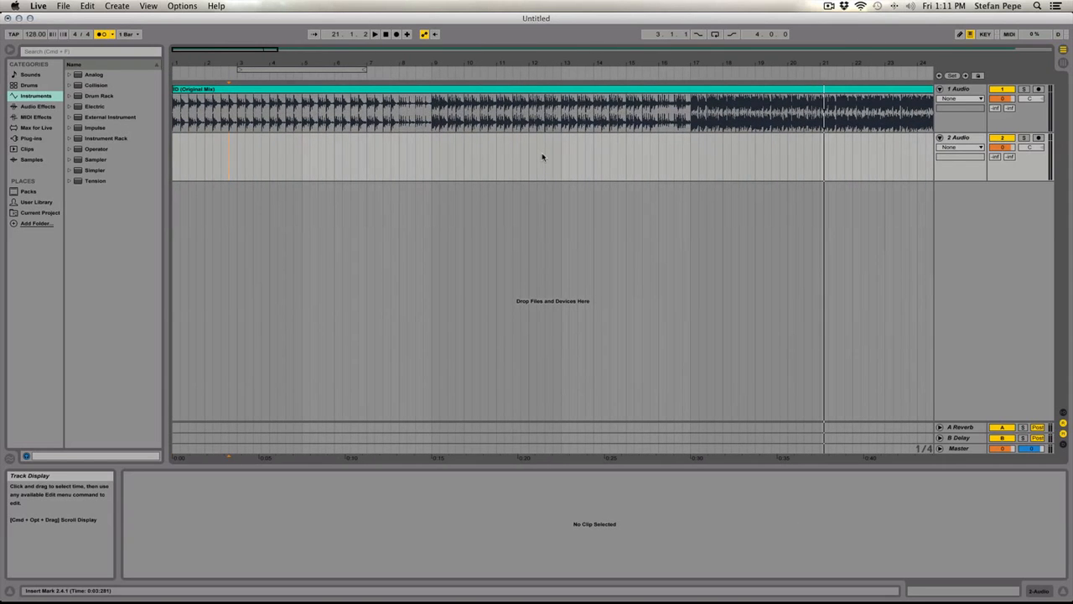
pyautogui.hscroll(7, 533, 157)
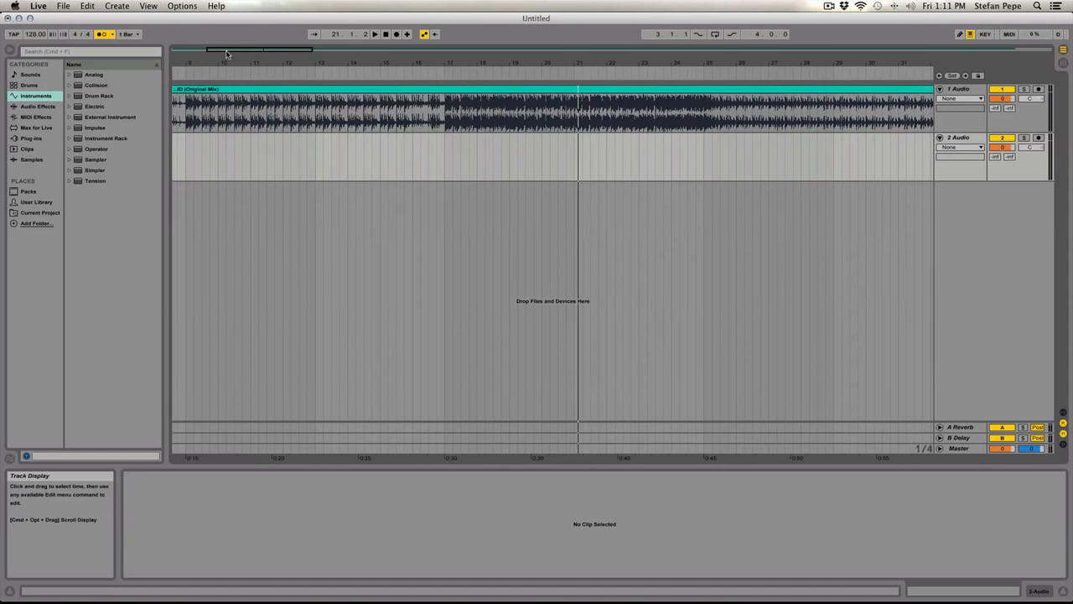
# Show the full length of the track in the arrangement and select its audio clip
pyautogui.moveTo(239, 52); pyautogui.dragTo(408, 182)
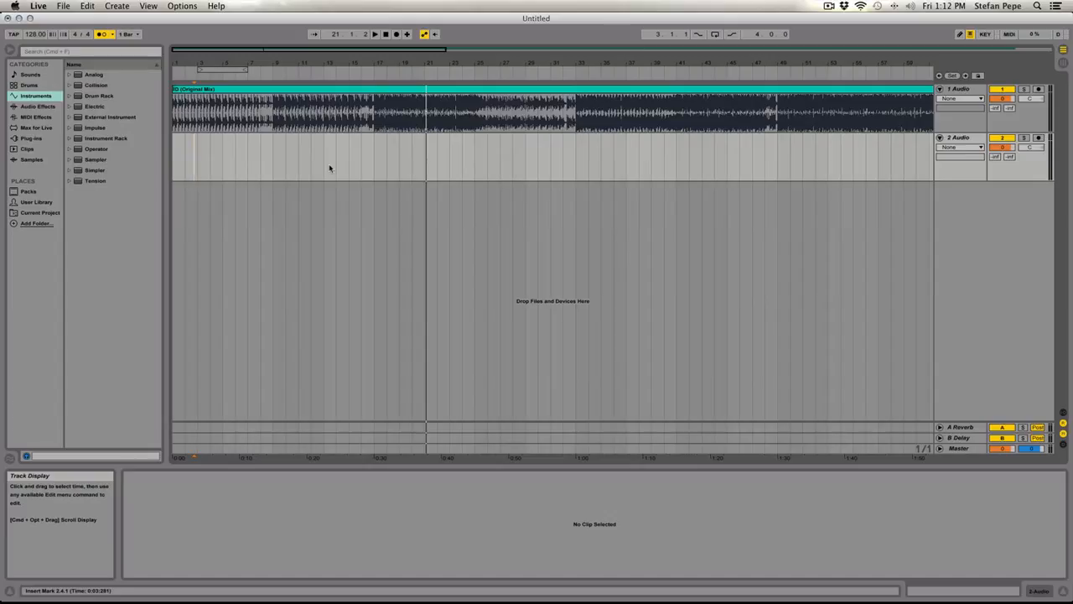
pyautogui.click(354, 90)
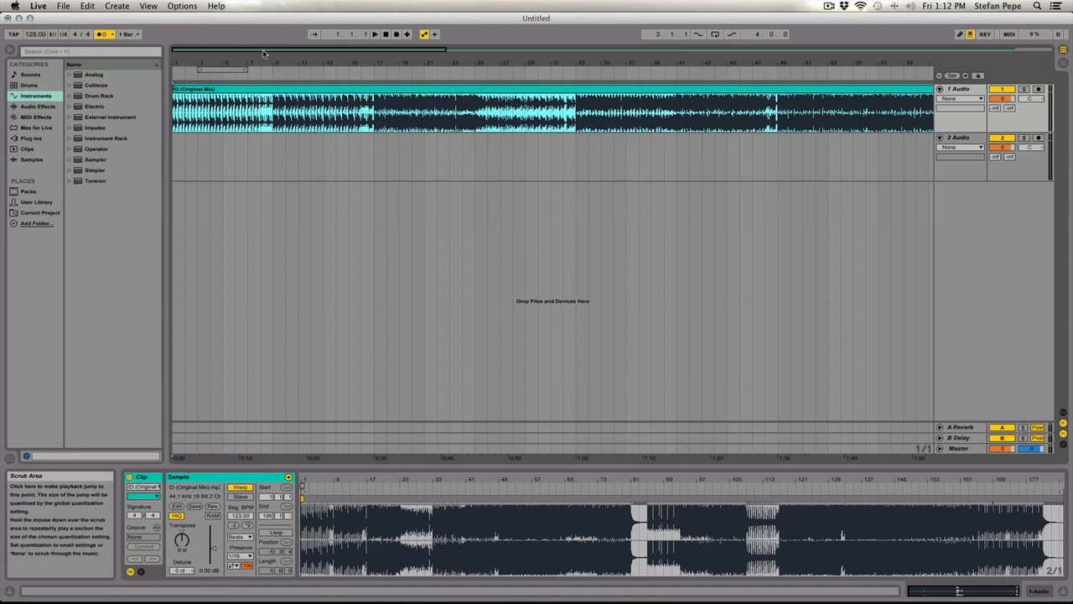
pyautogui.moveTo(264, 50); pyautogui.dragTo(264, 16)
pyautogui.click(474, 214)
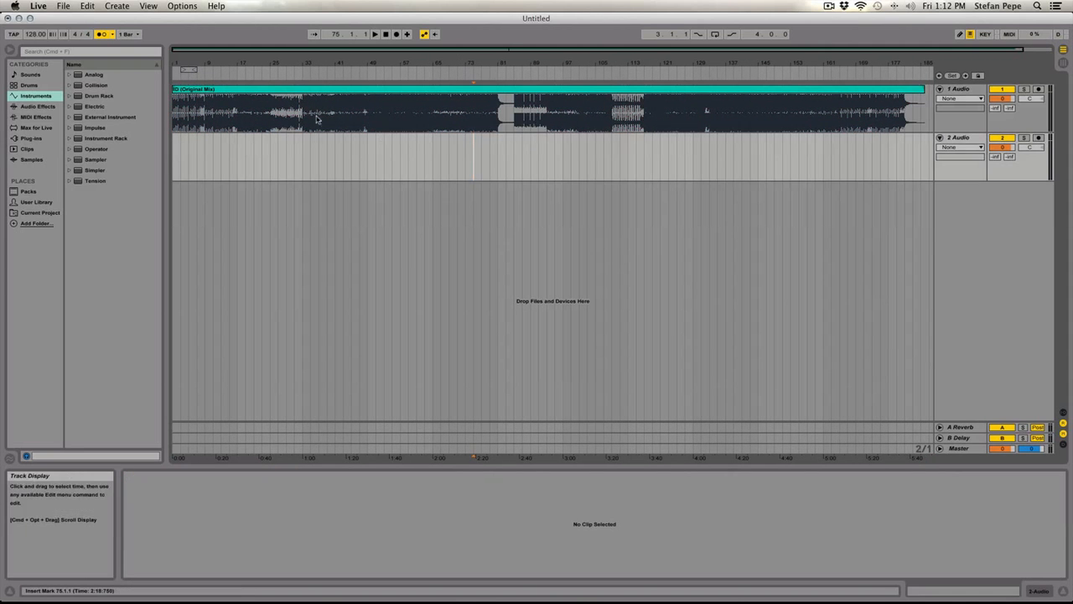
pyautogui.click(339, 89)
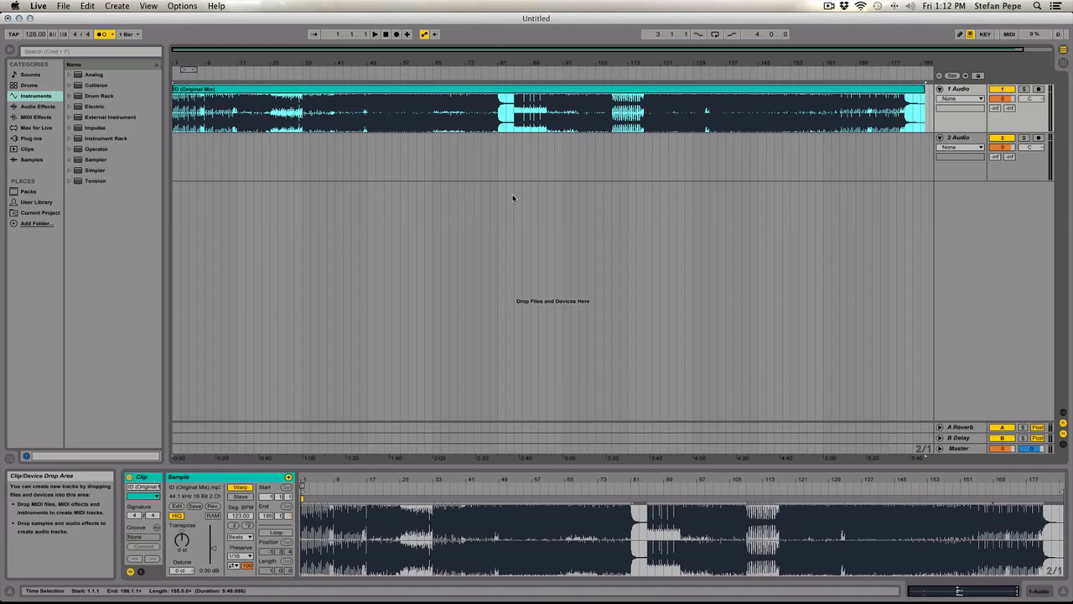